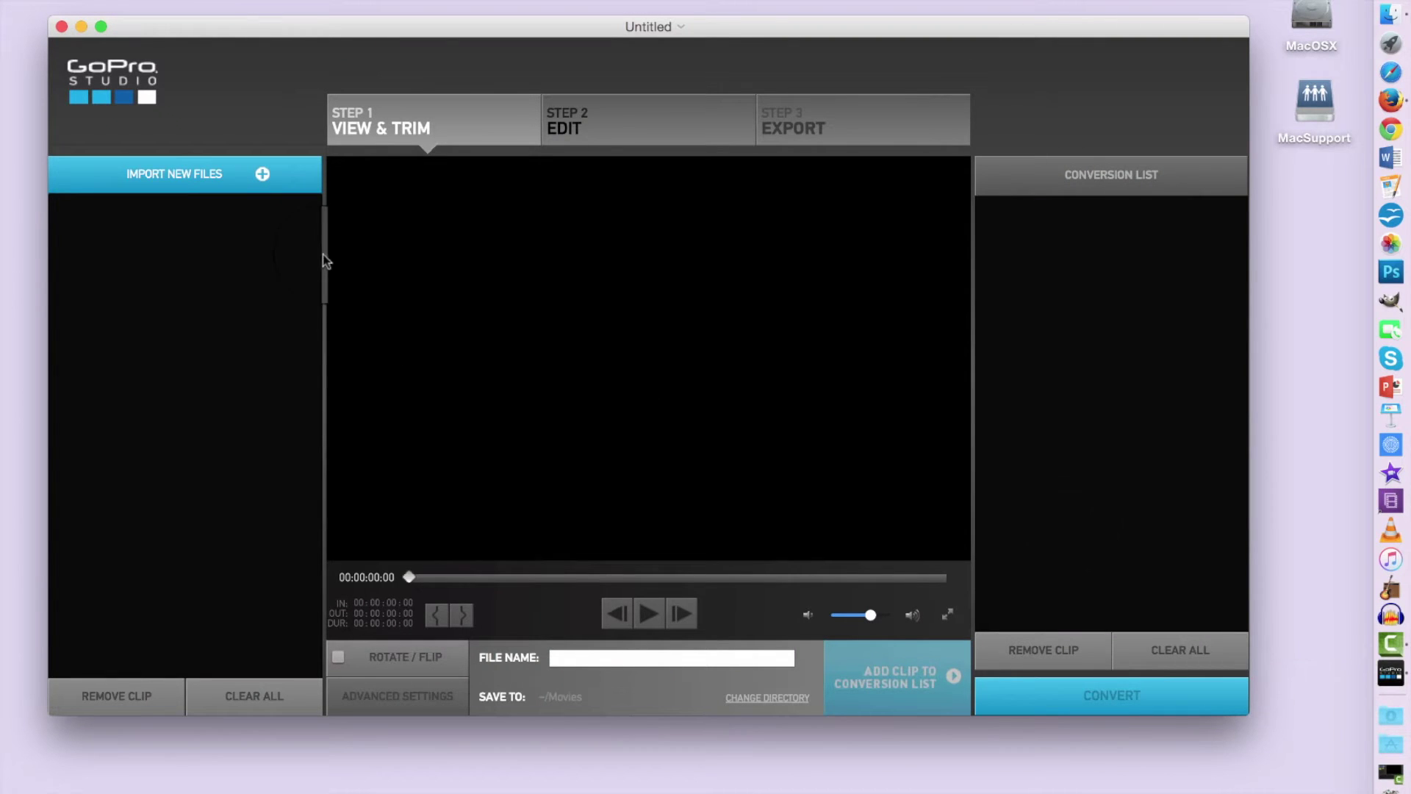
# Import GOPR0069.MP4 from the R100GOPRO folder and select the imported clip
pyautogui.click(247, 190)
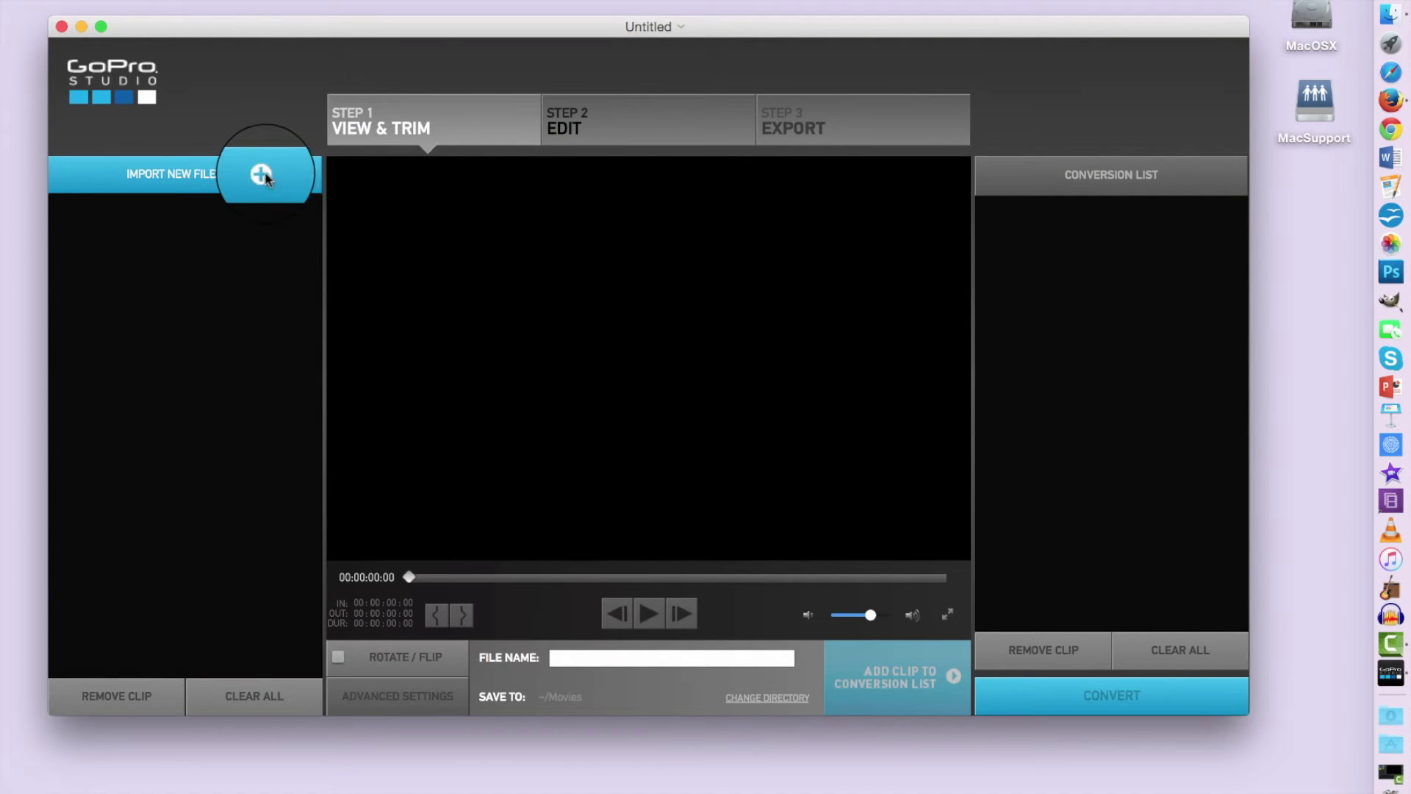
pyautogui.click(263, 176)
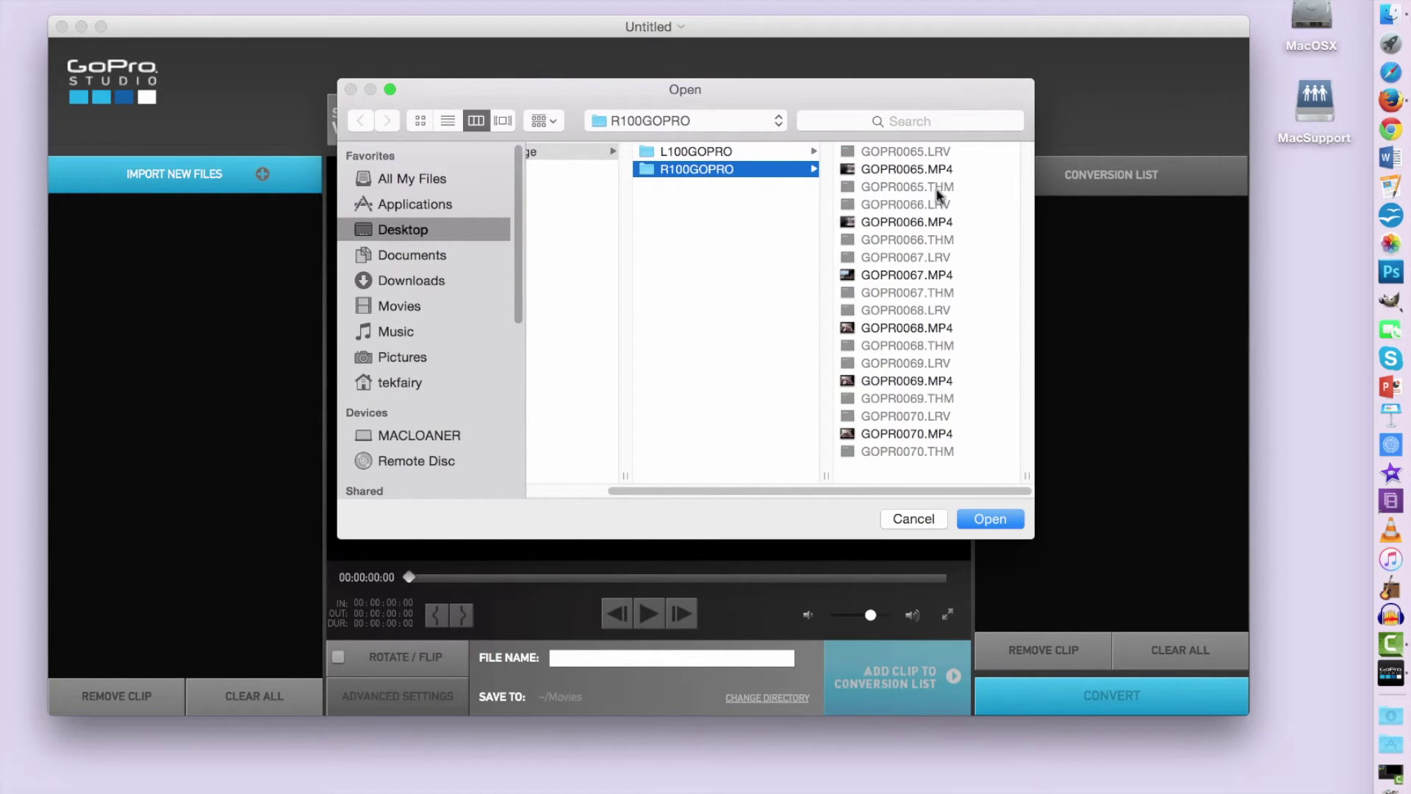
pyautogui.click(897, 380)
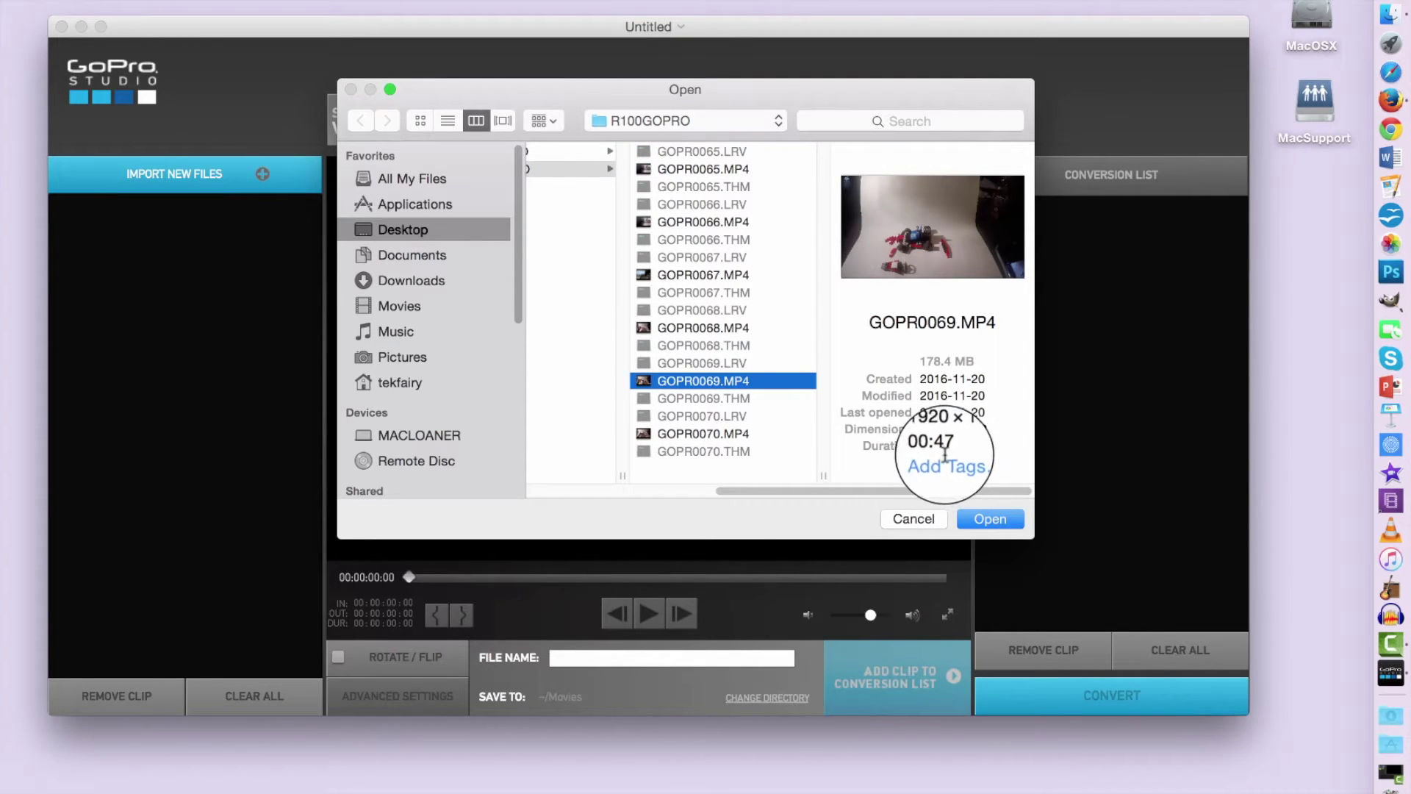
pyautogui.click(989, 520)
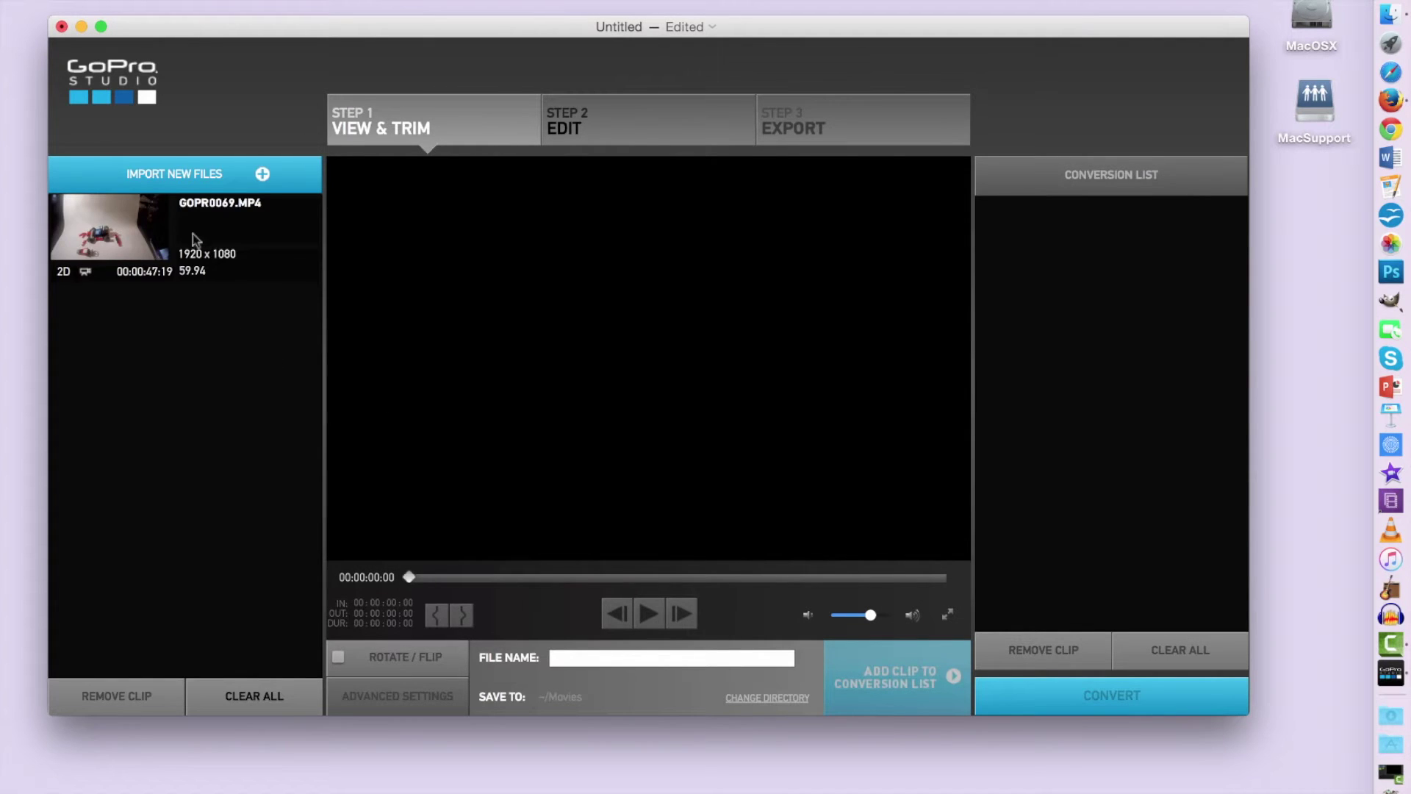
pyautogui.click(158, 234)
# Manually pair L100GOPRO/GOPR1185.MP4 as the left eye with GOPR0069.MP4 as the right eye
pyautogui.rightClick(159, 235)
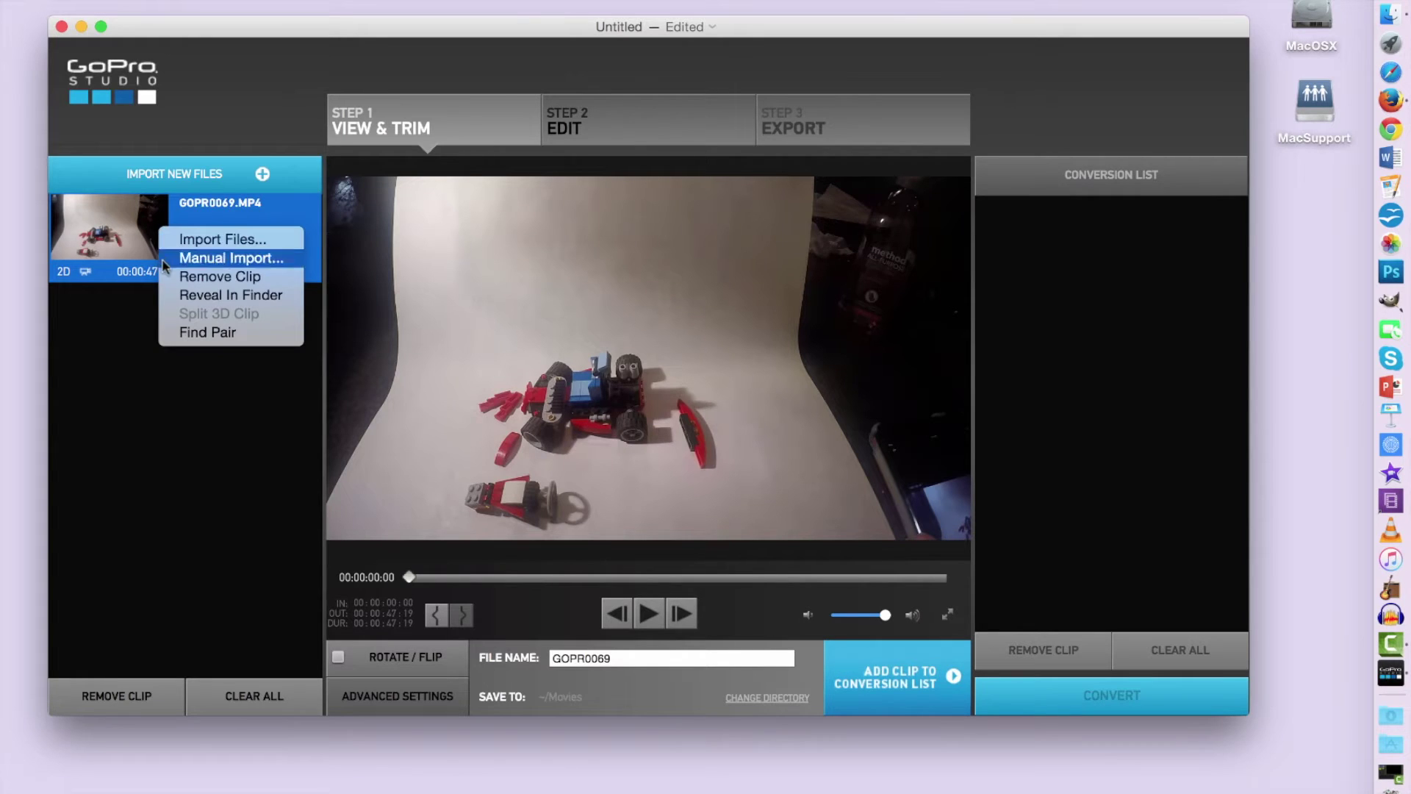
pyautogui.click(206, 334)
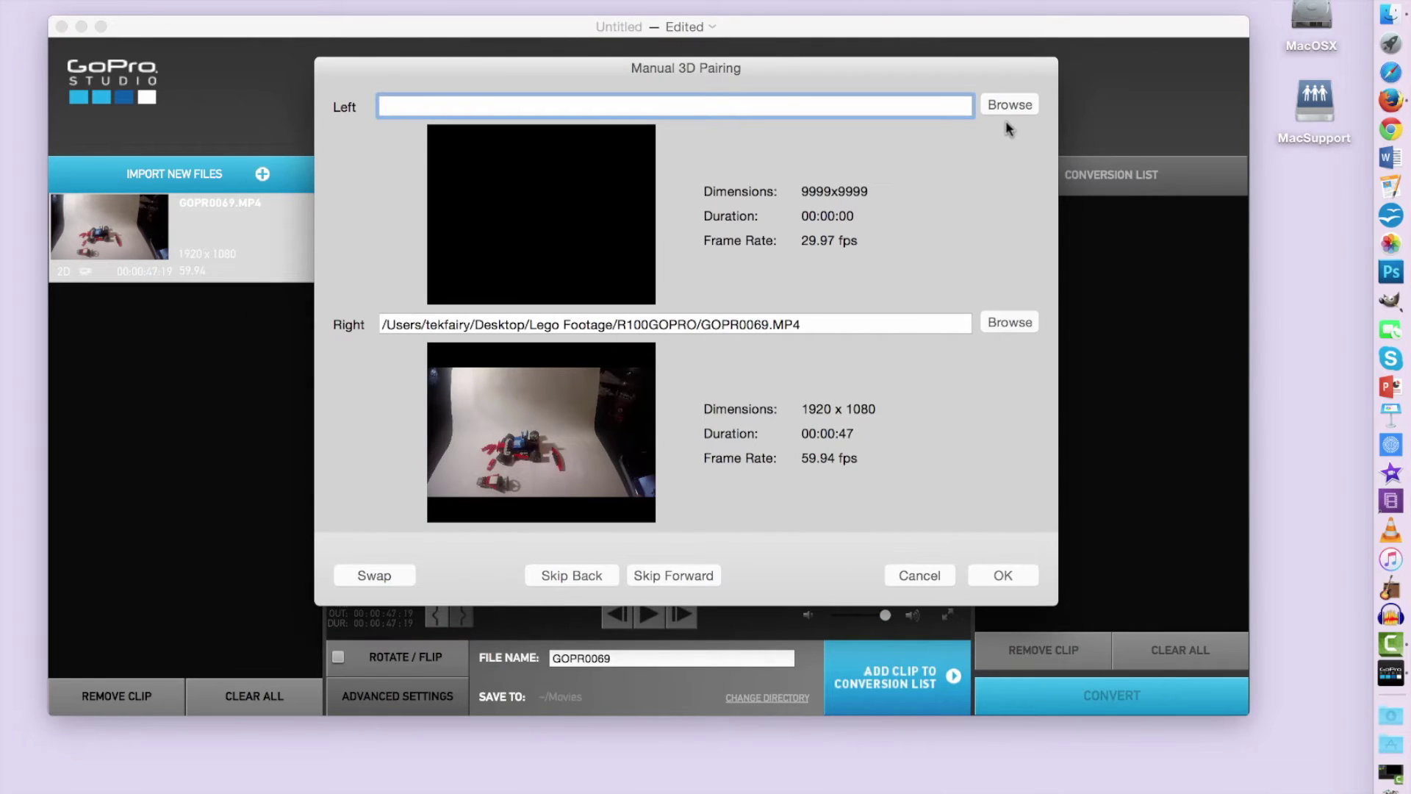
pyautogui.click(1018, 105)
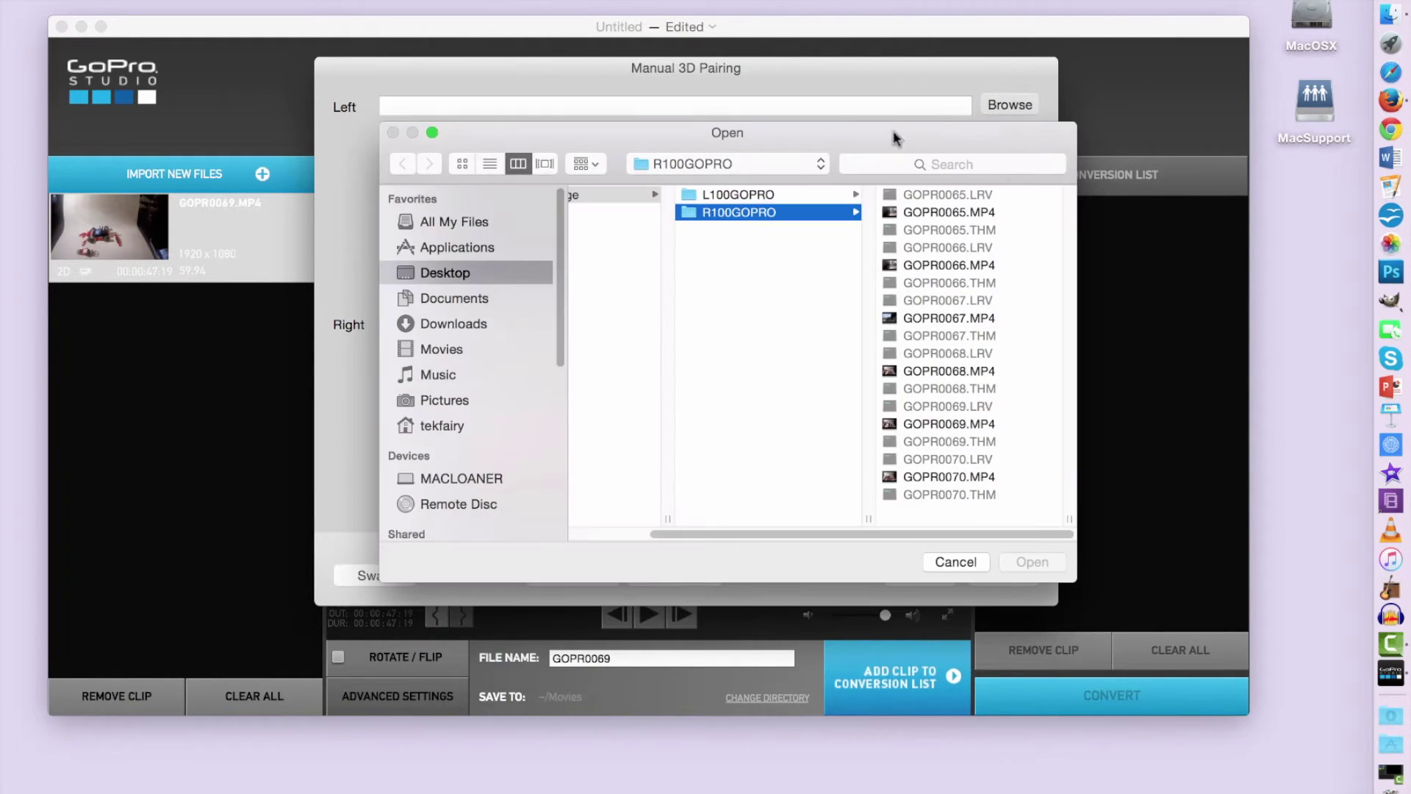
pyautogui.click(755, 197)
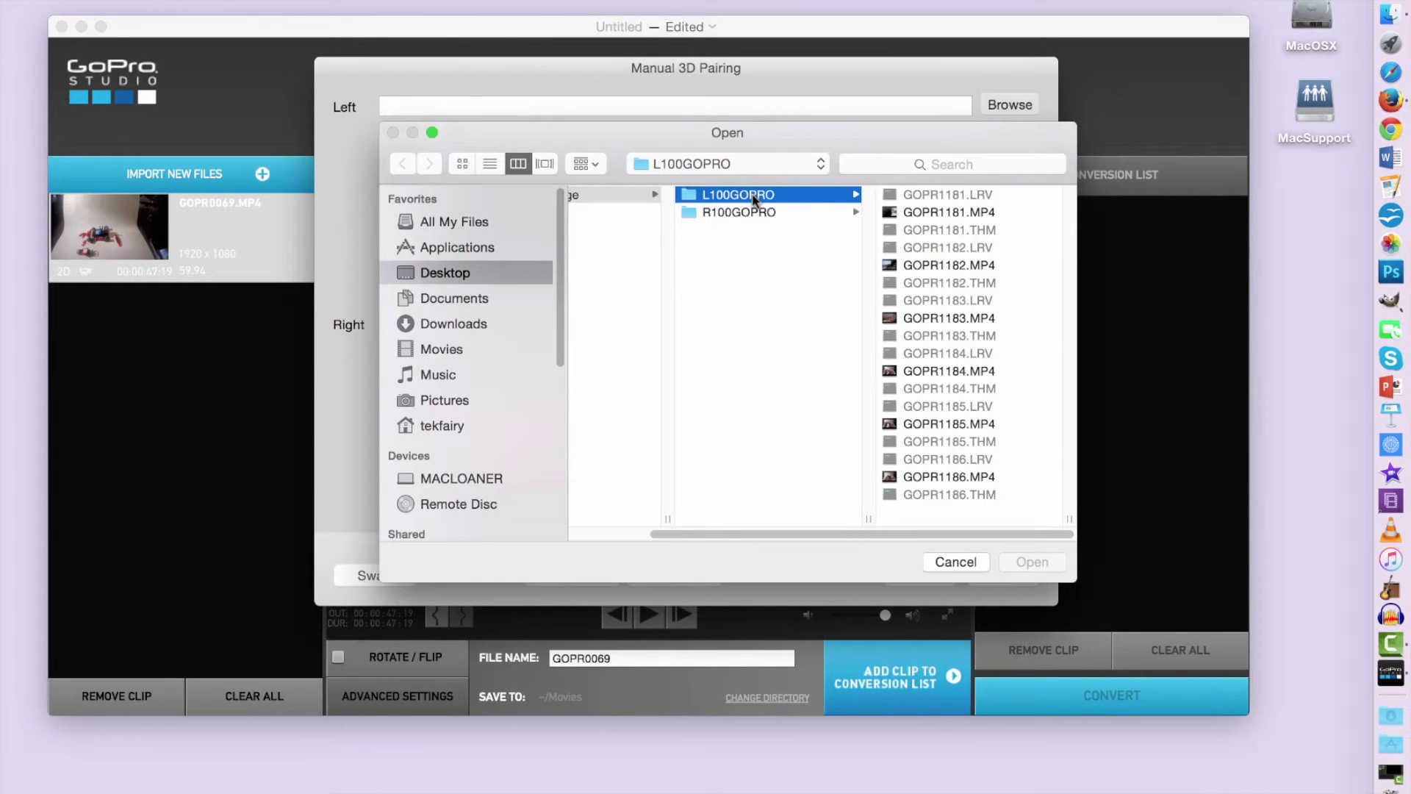
pyautogui.click(956, 424)
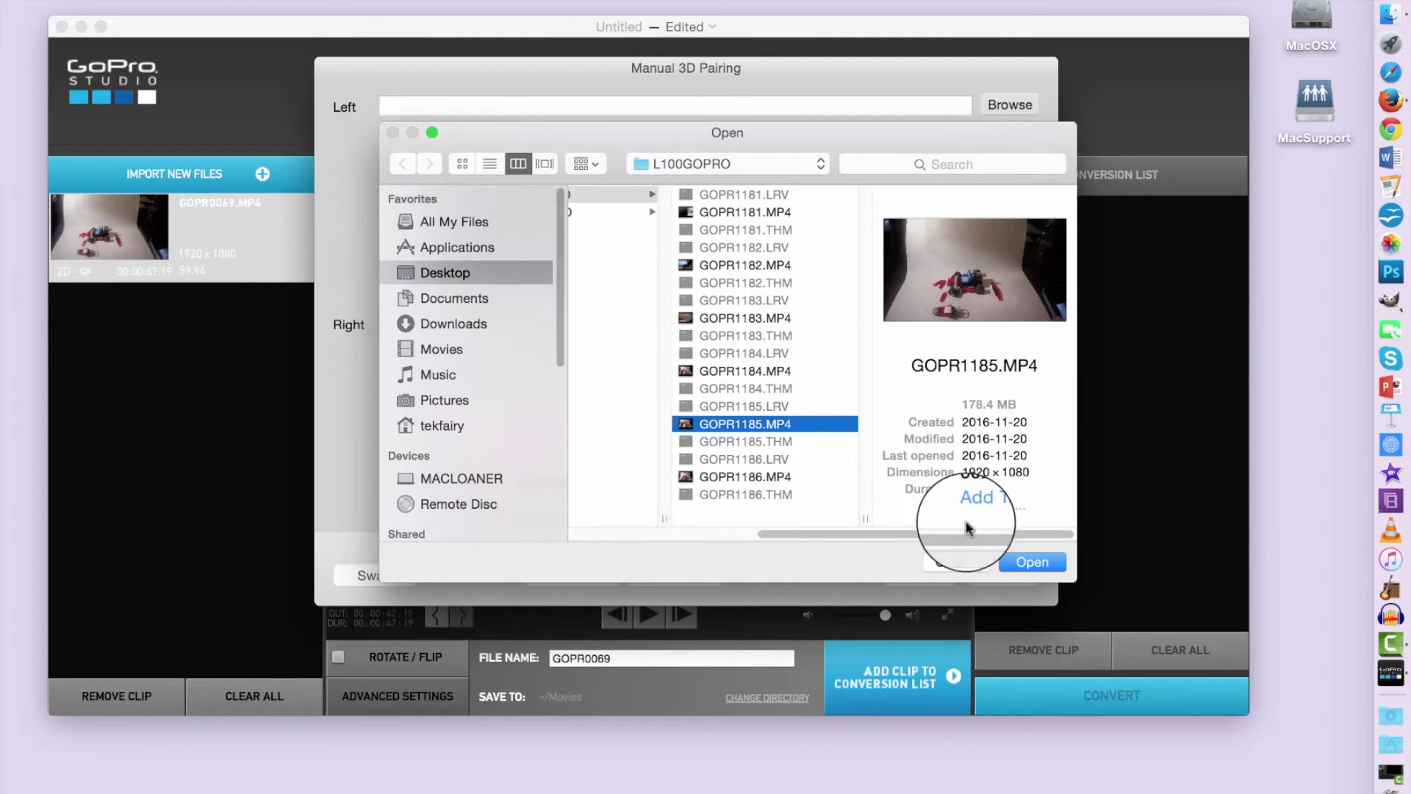
pyautogui.click(1033, 562)
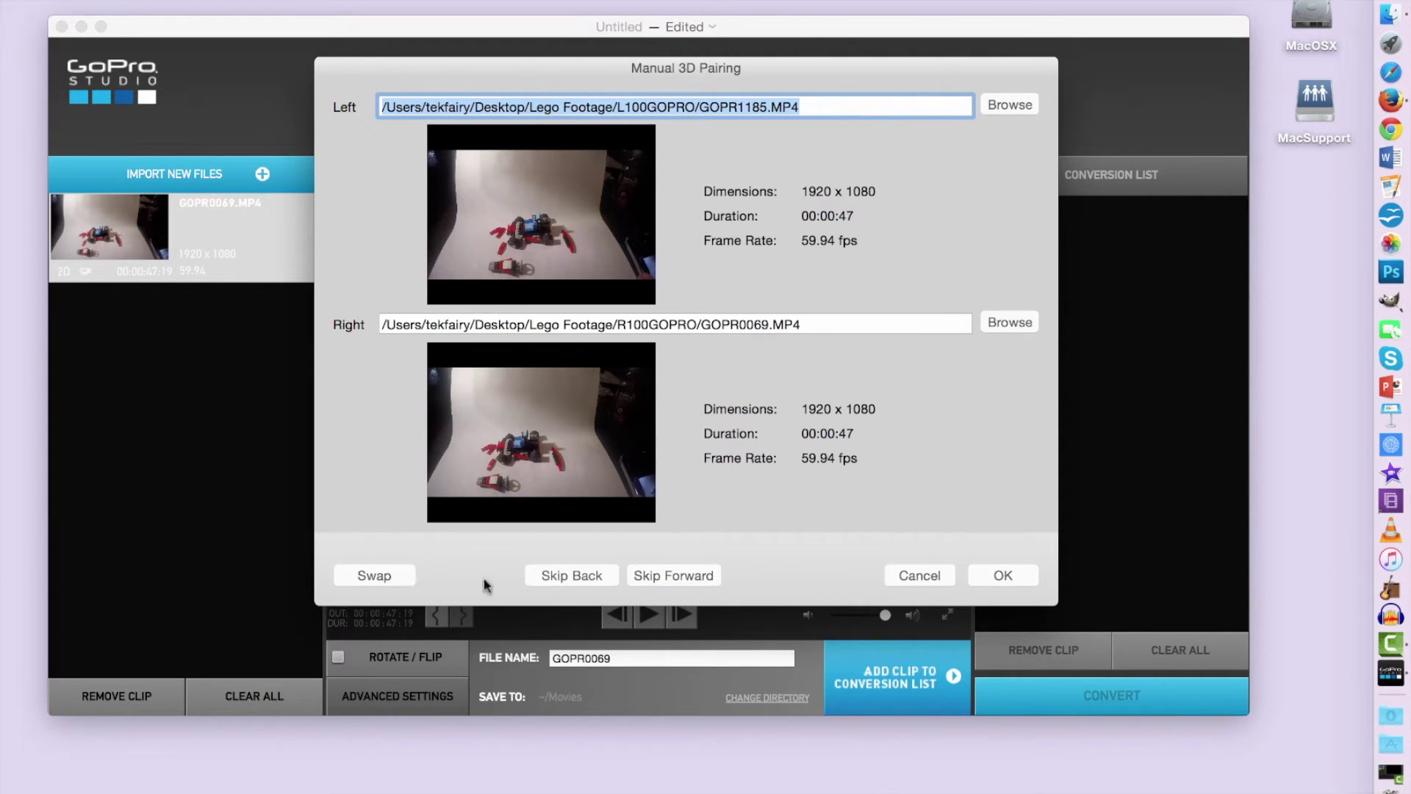
pyautogui.click(1004, 579)
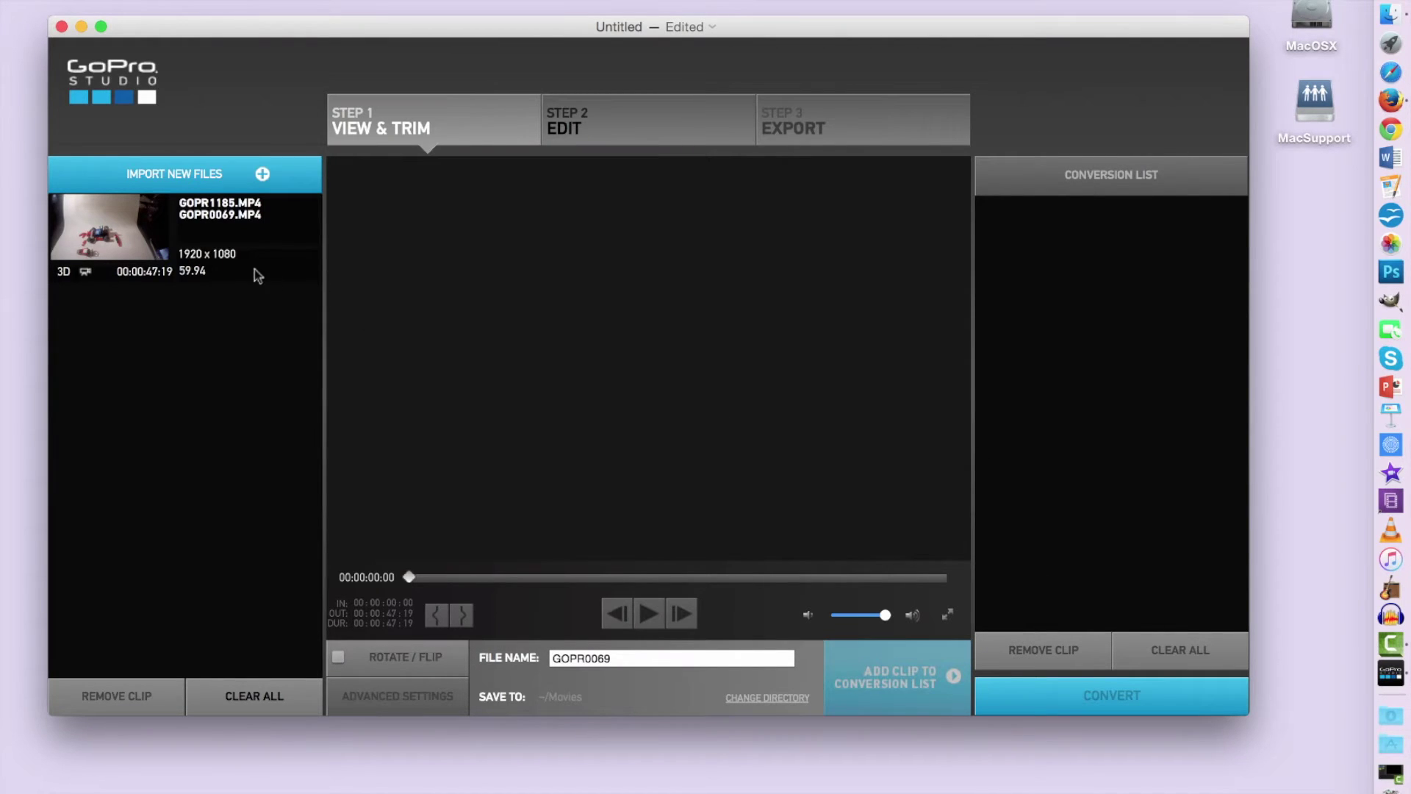
# Add the paired 3D GOPR0069 clip to the Conversion List and start its conversion
pyautogui.click(142, 247)
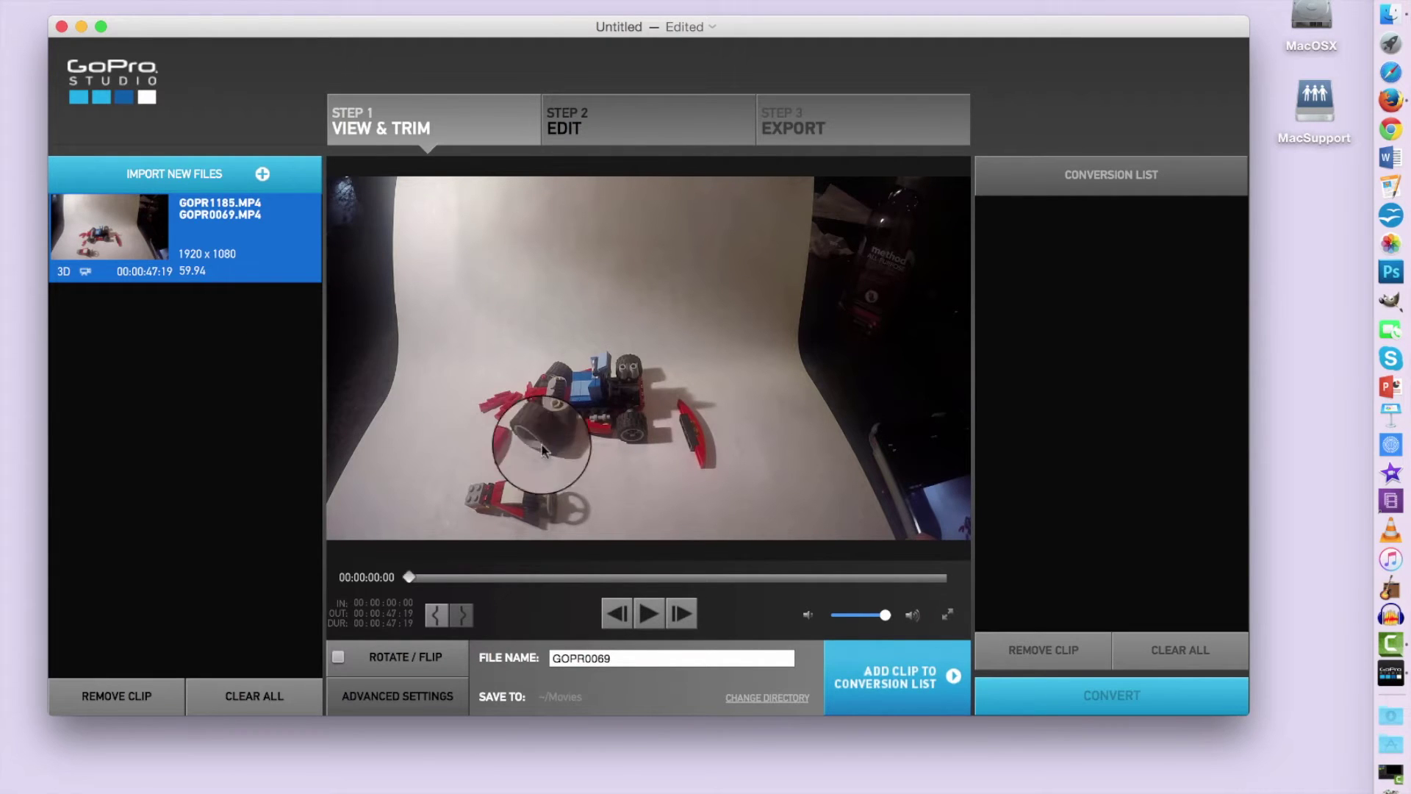
pyautogui.click(916, 702)
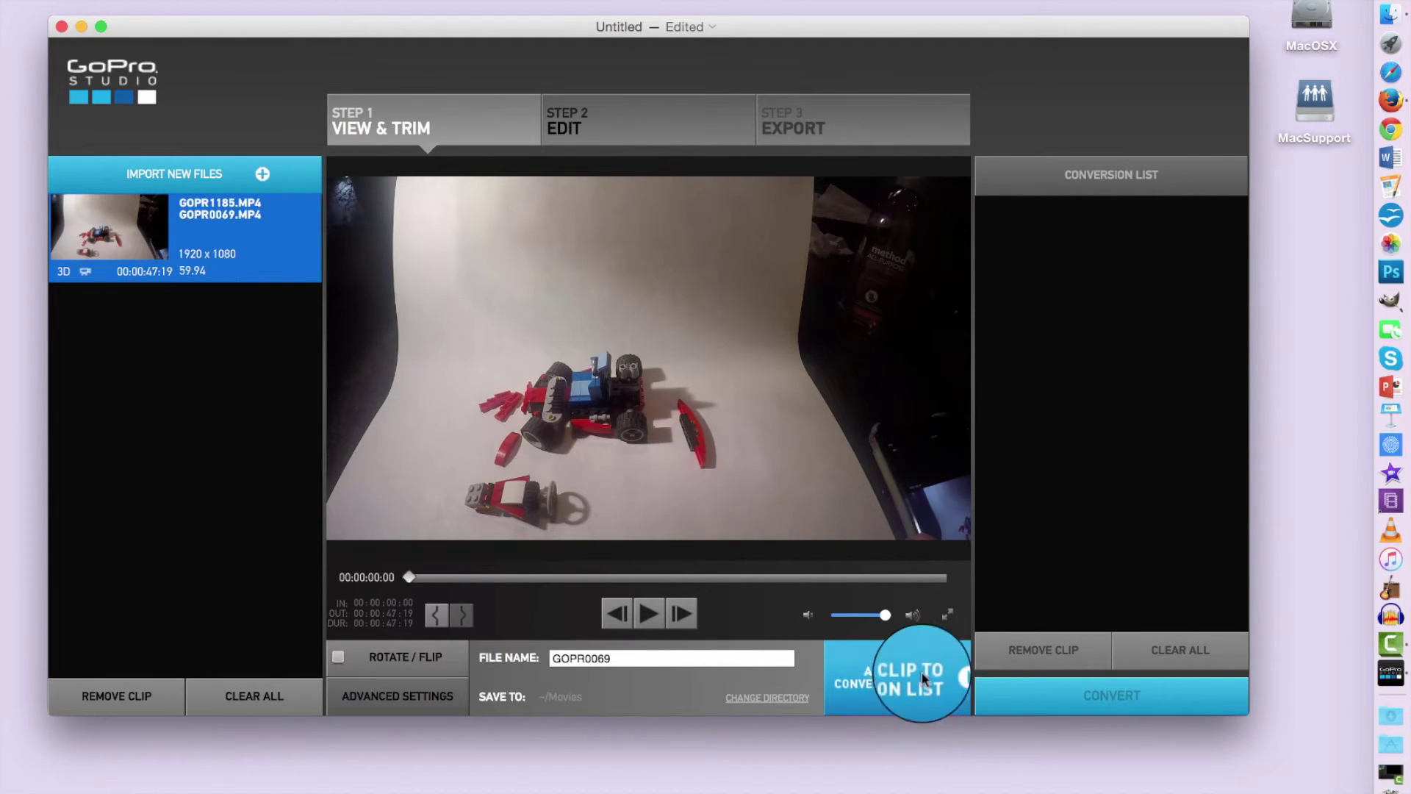
pyautogui.click(925, 670)
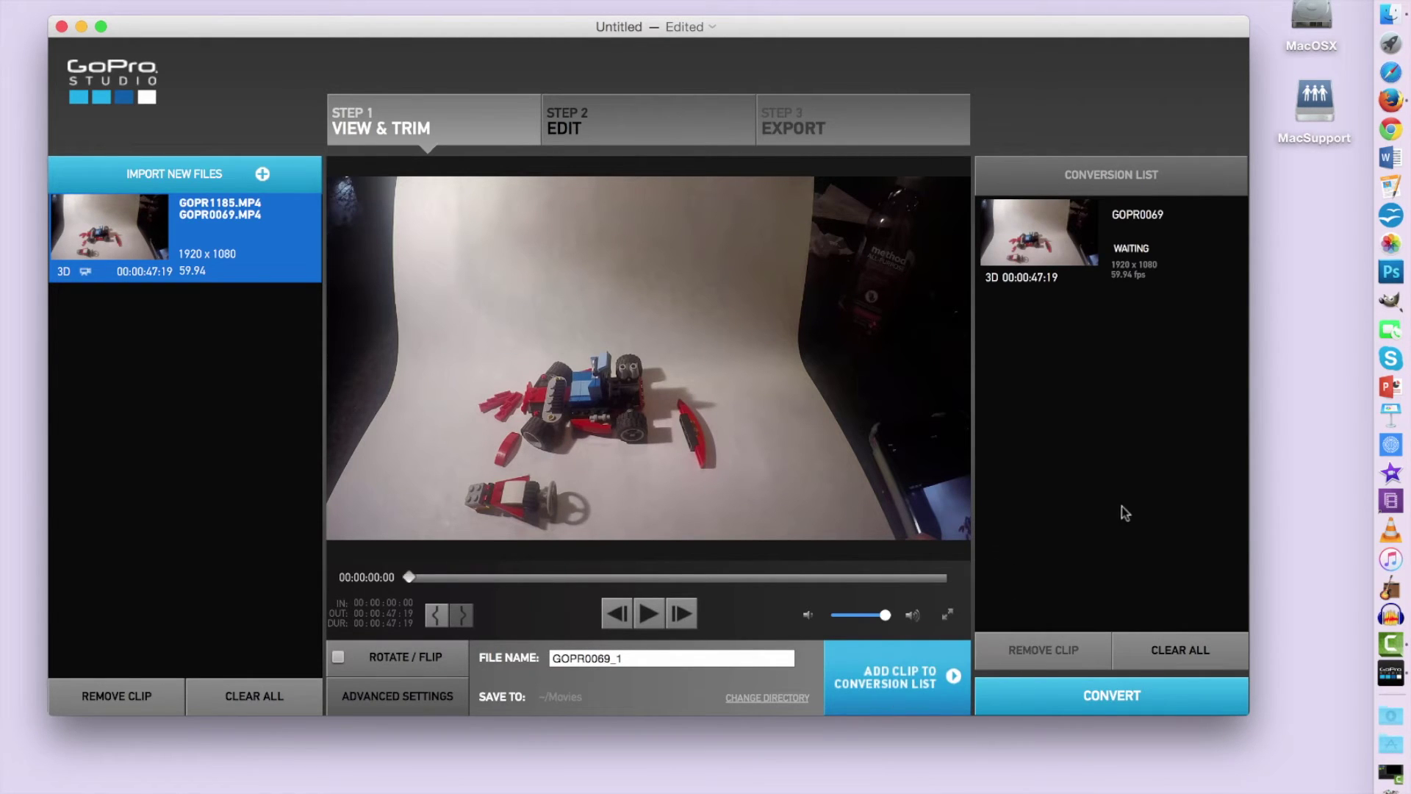
pyautogui.click(1137, 259)
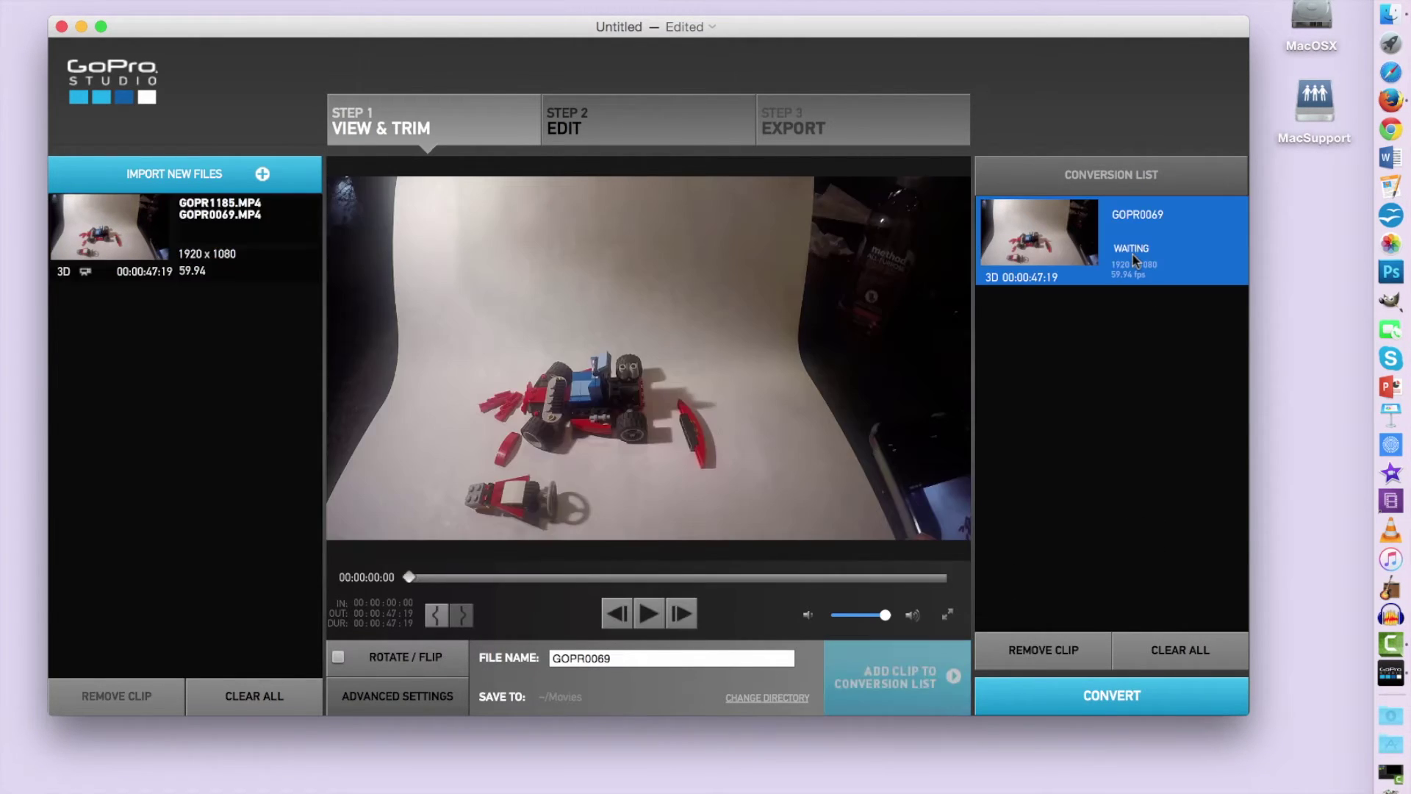
pyautogui.click(1135, 696)
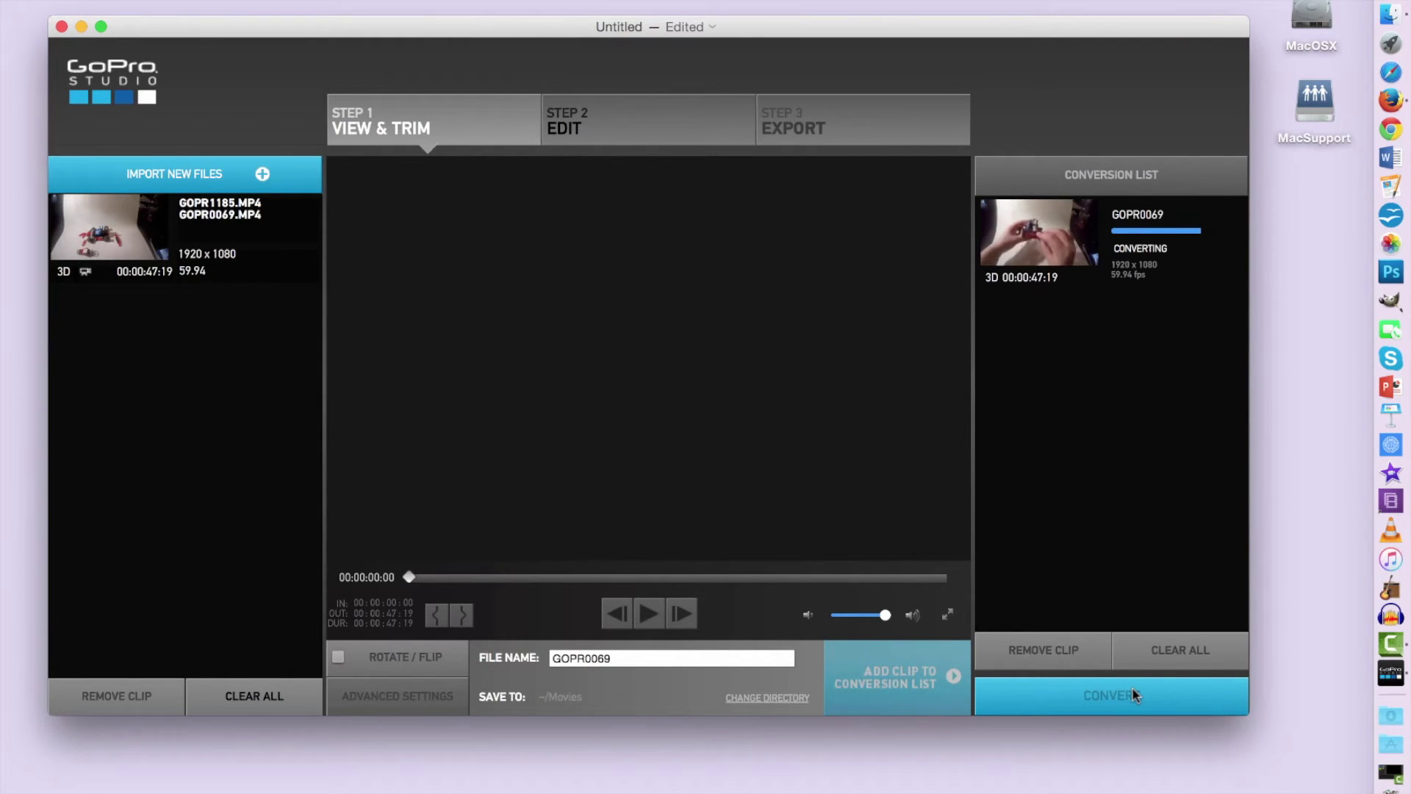
# Move to Step 2 without a template and preview GOPR0069.mov in Anaglyph: Red/Cyan view
pyautogui.click(1132, 687)
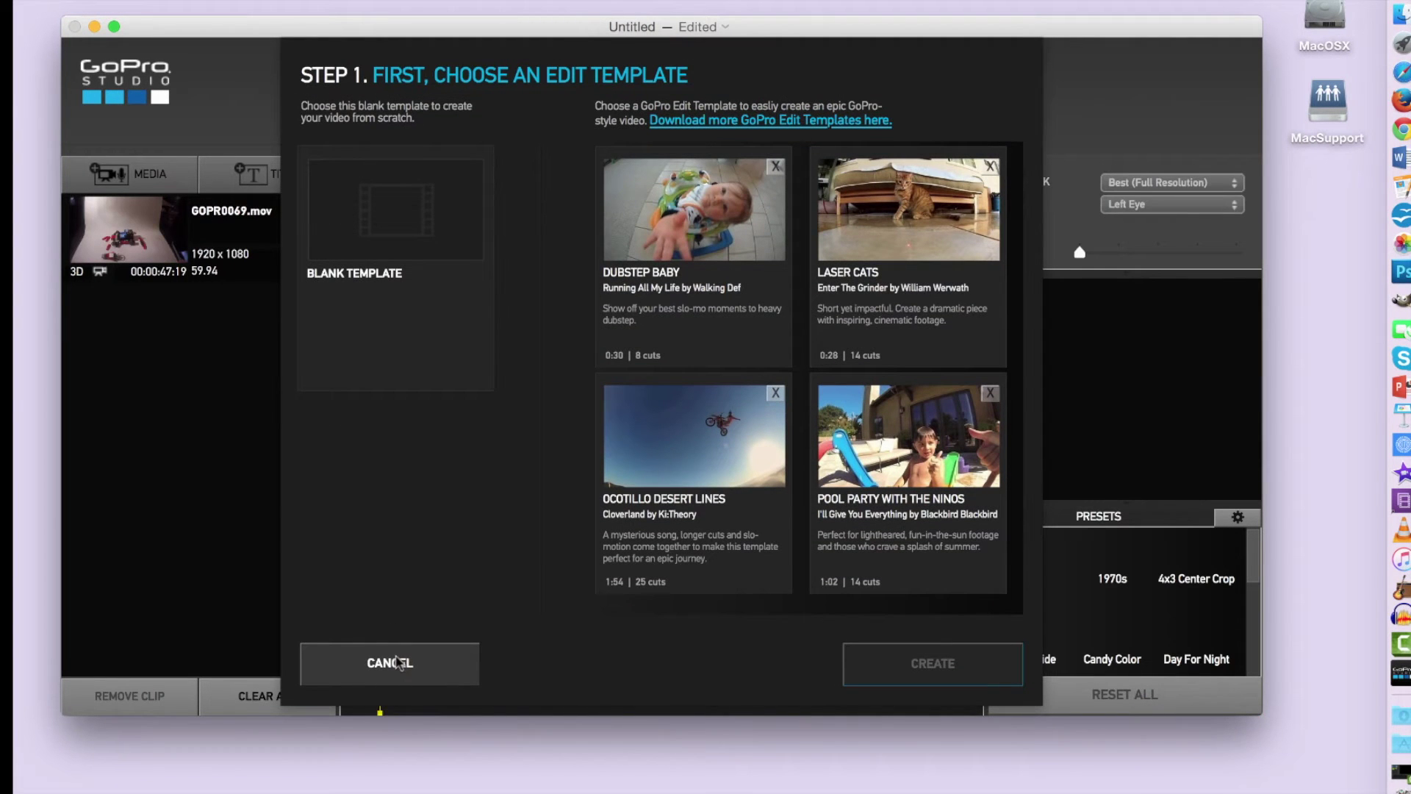
pyautogui.click(398, 662)
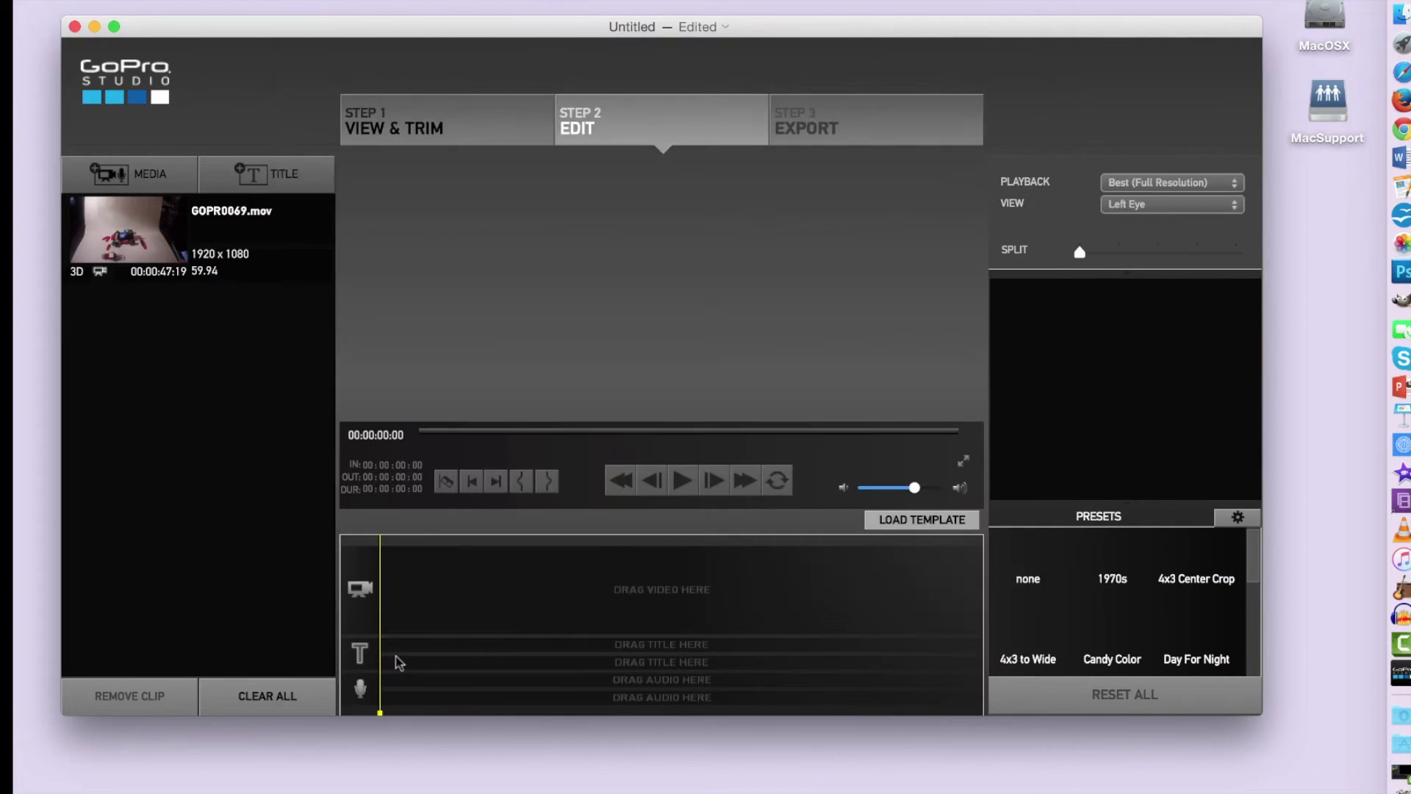
pyautogui.click(202, 233)
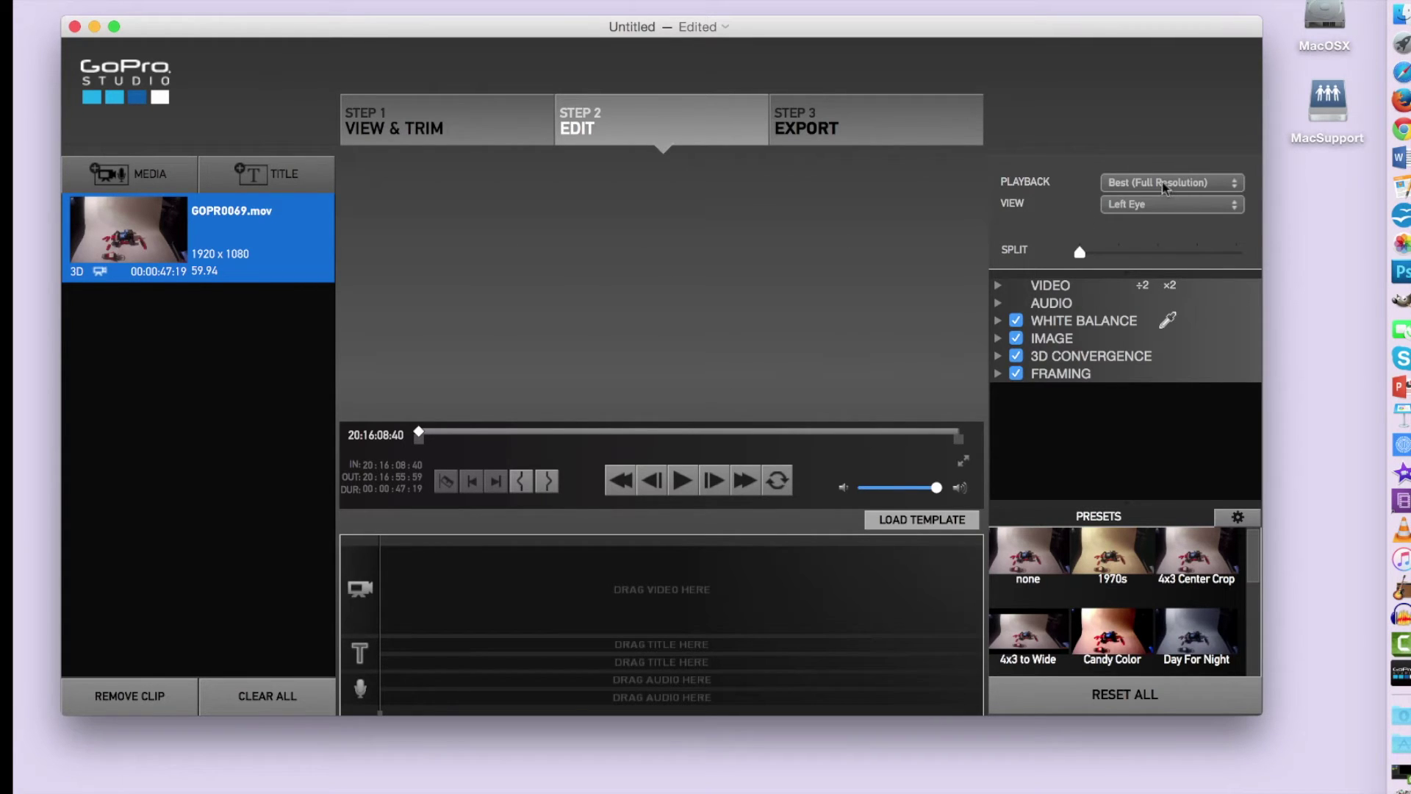
pyautogui.click(1166, 209)
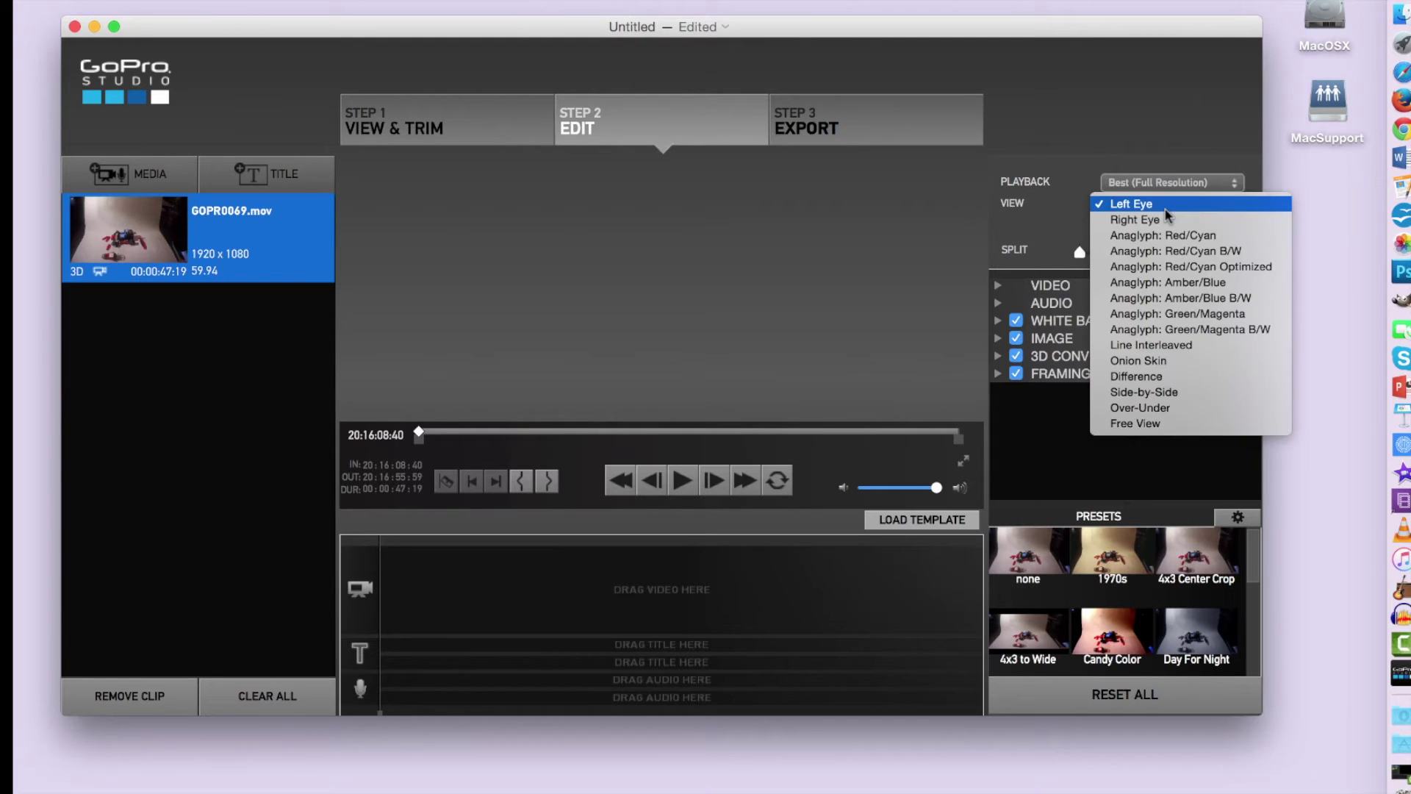
pyautogui.click(1170, 235)
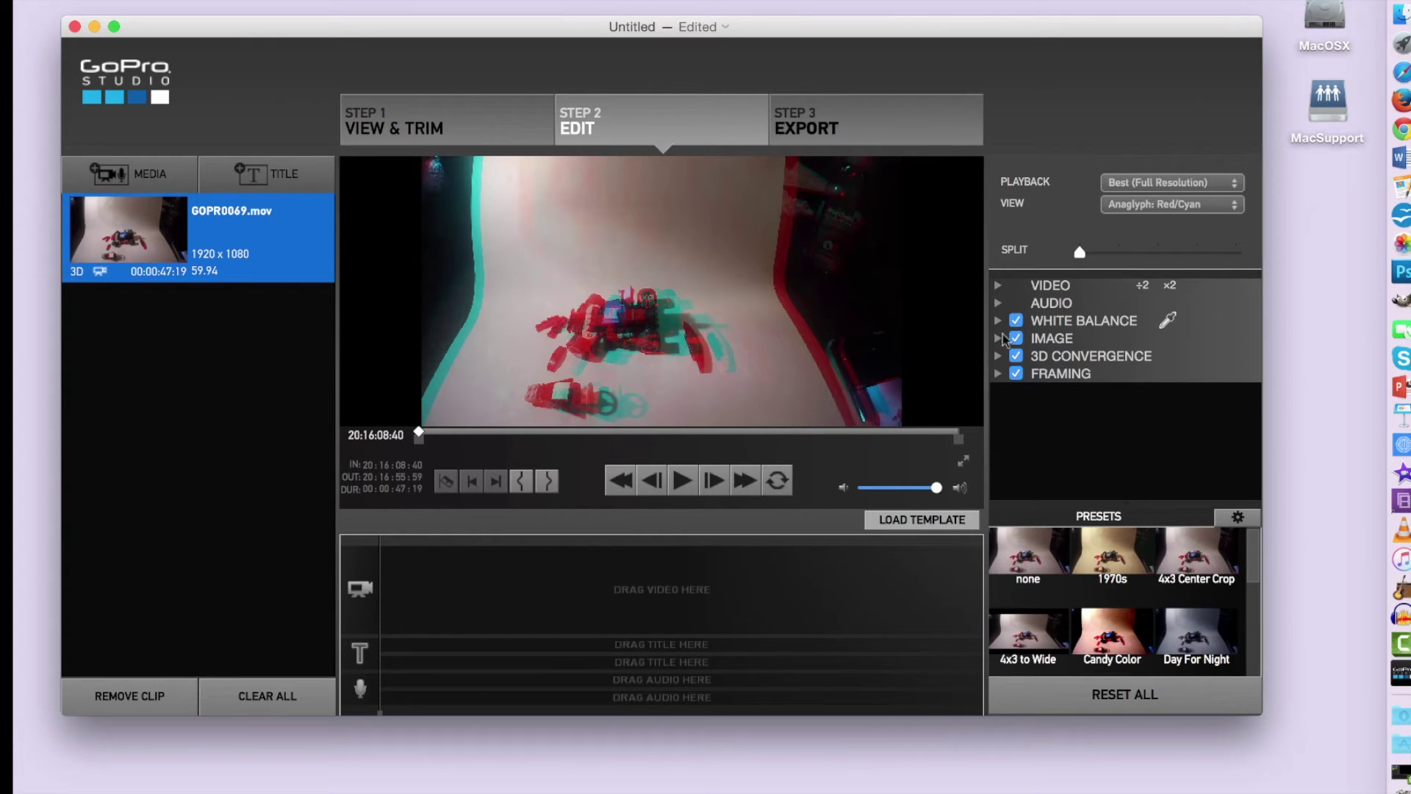
pyautogui.click(997, 373)
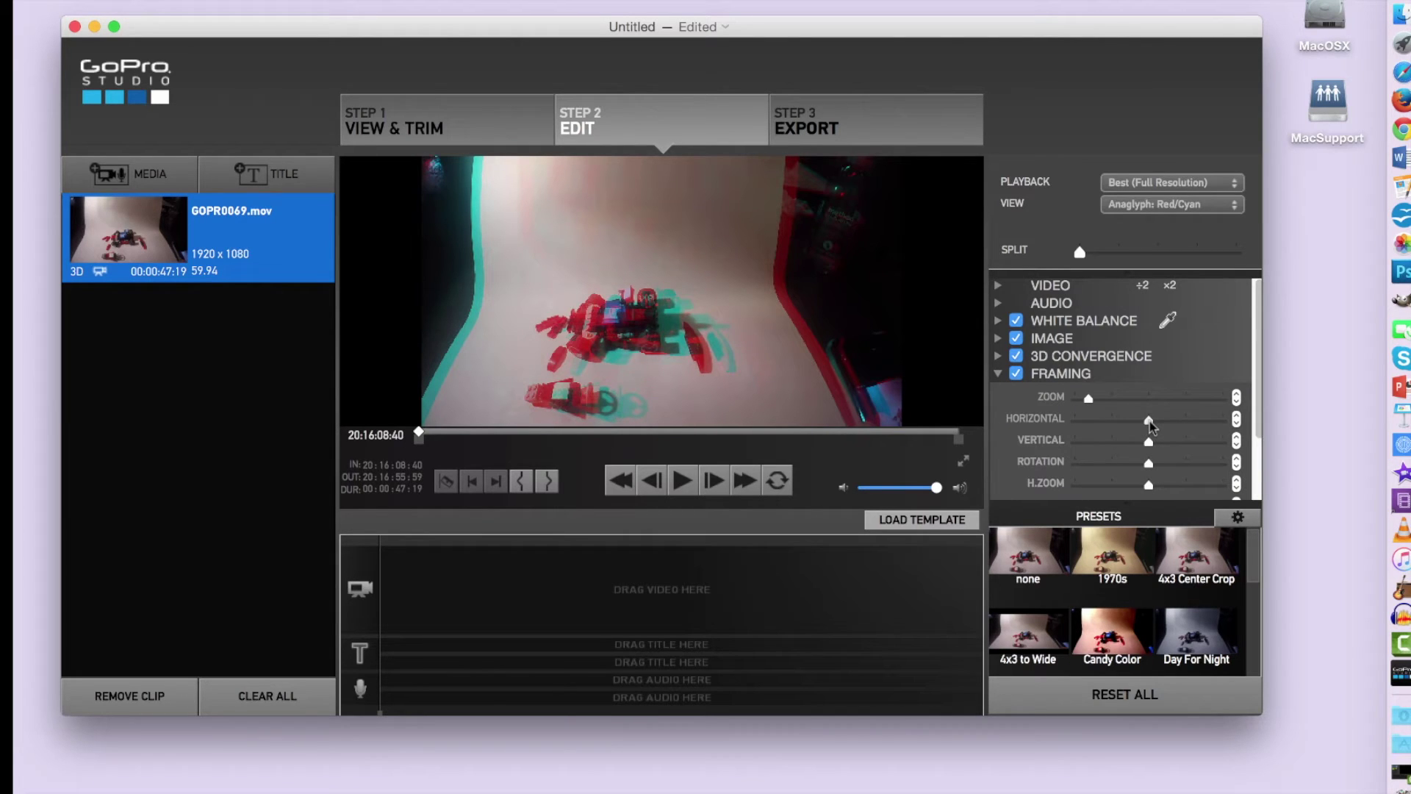
# Make initial Framing zoom and vertical adjustments, then play and pause the preview to review
pyautogui.moveTo(1150, 425); pyautogui.dragTo(1168, 426)
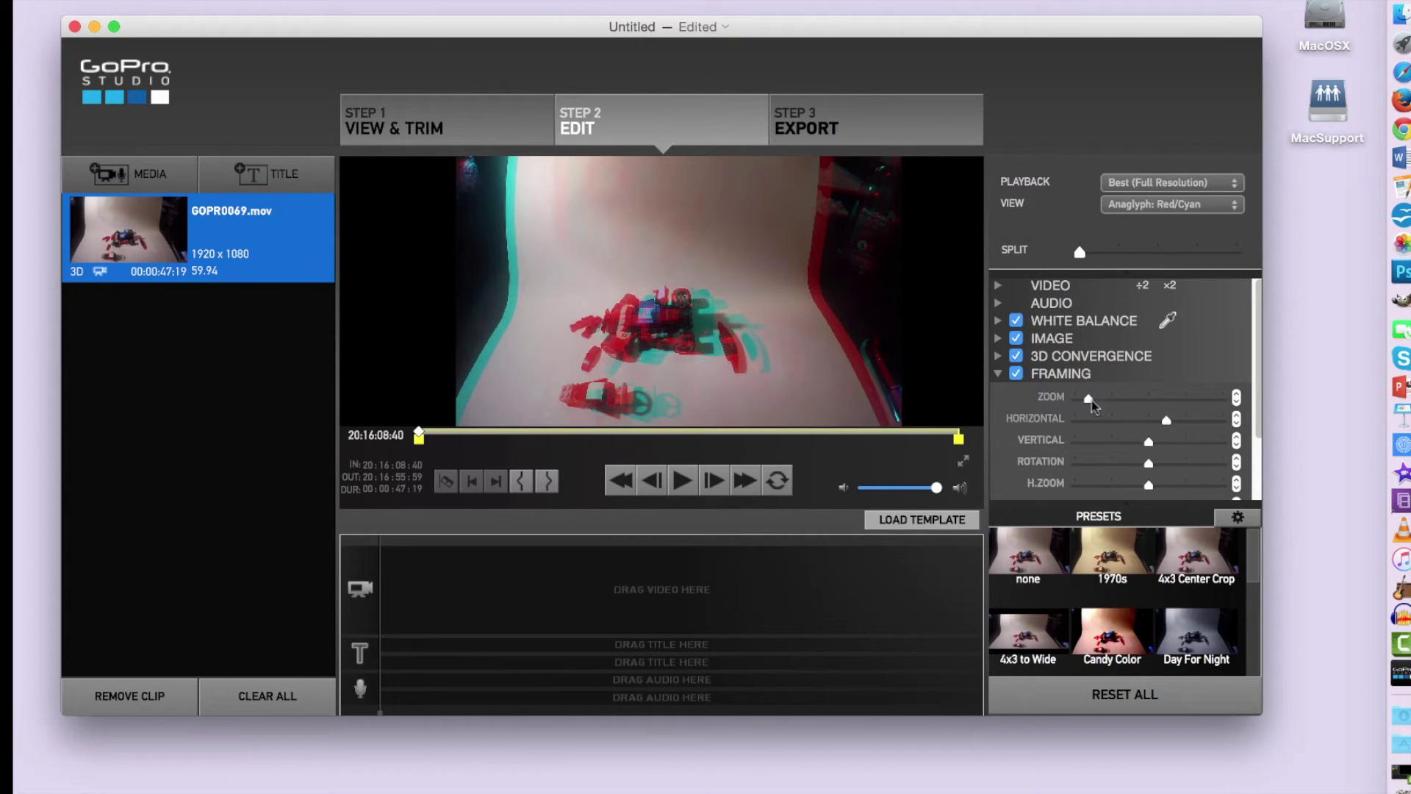
pyautogui.moveTo(1092, 401); pyautogui.dragTo(1183, 402)
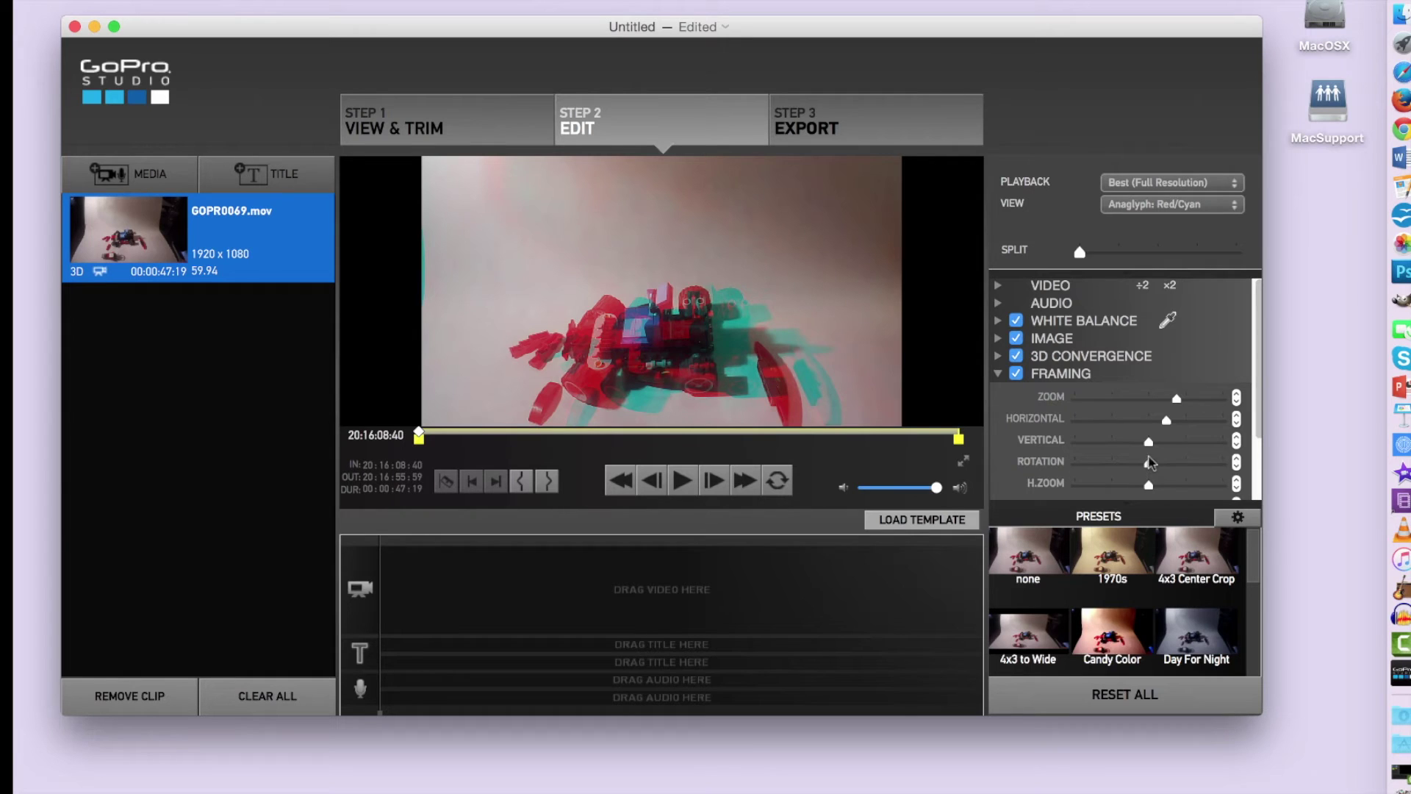
pyautogui.moveTo(1149, 441); pyautogui.dragTo(1100, 453)
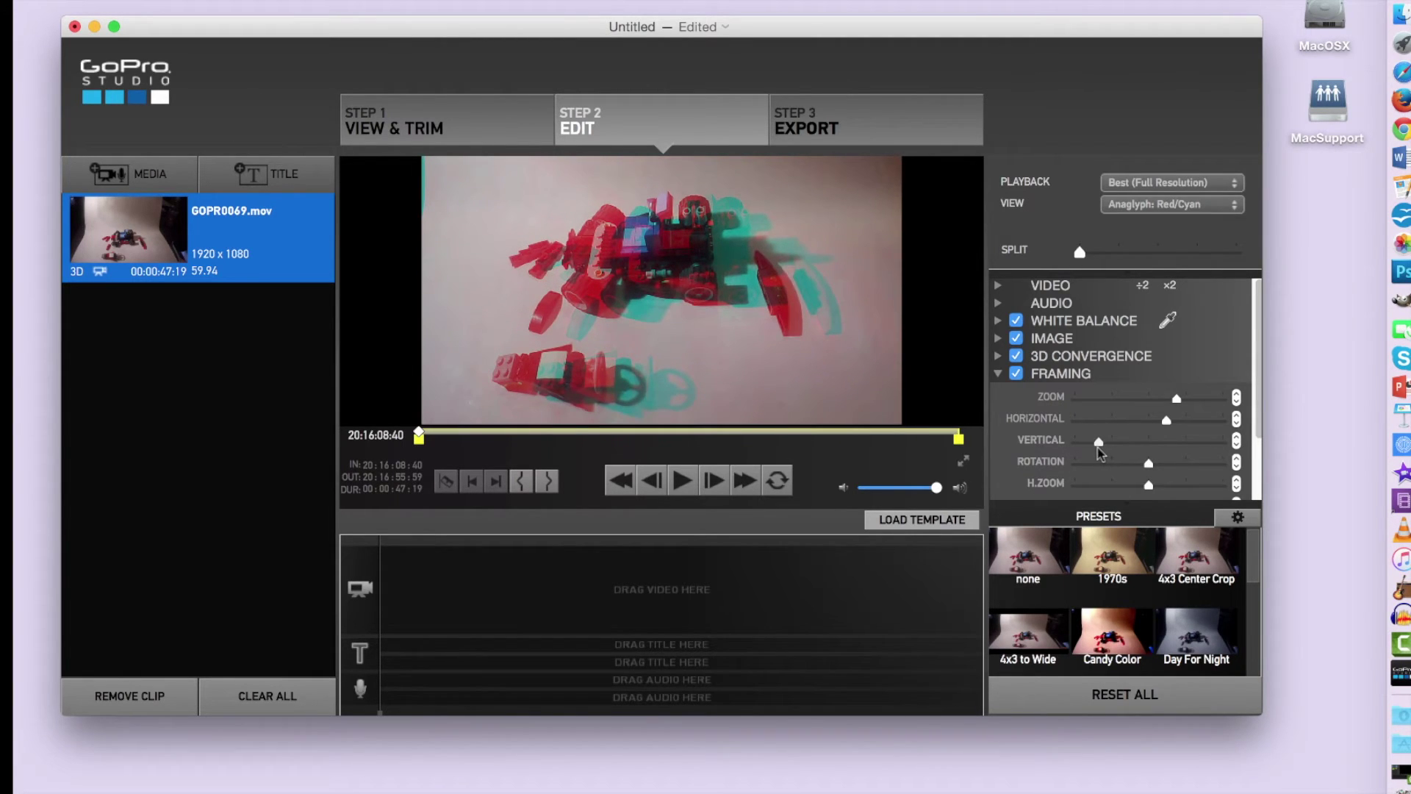
pyautogui.click(682, 482)
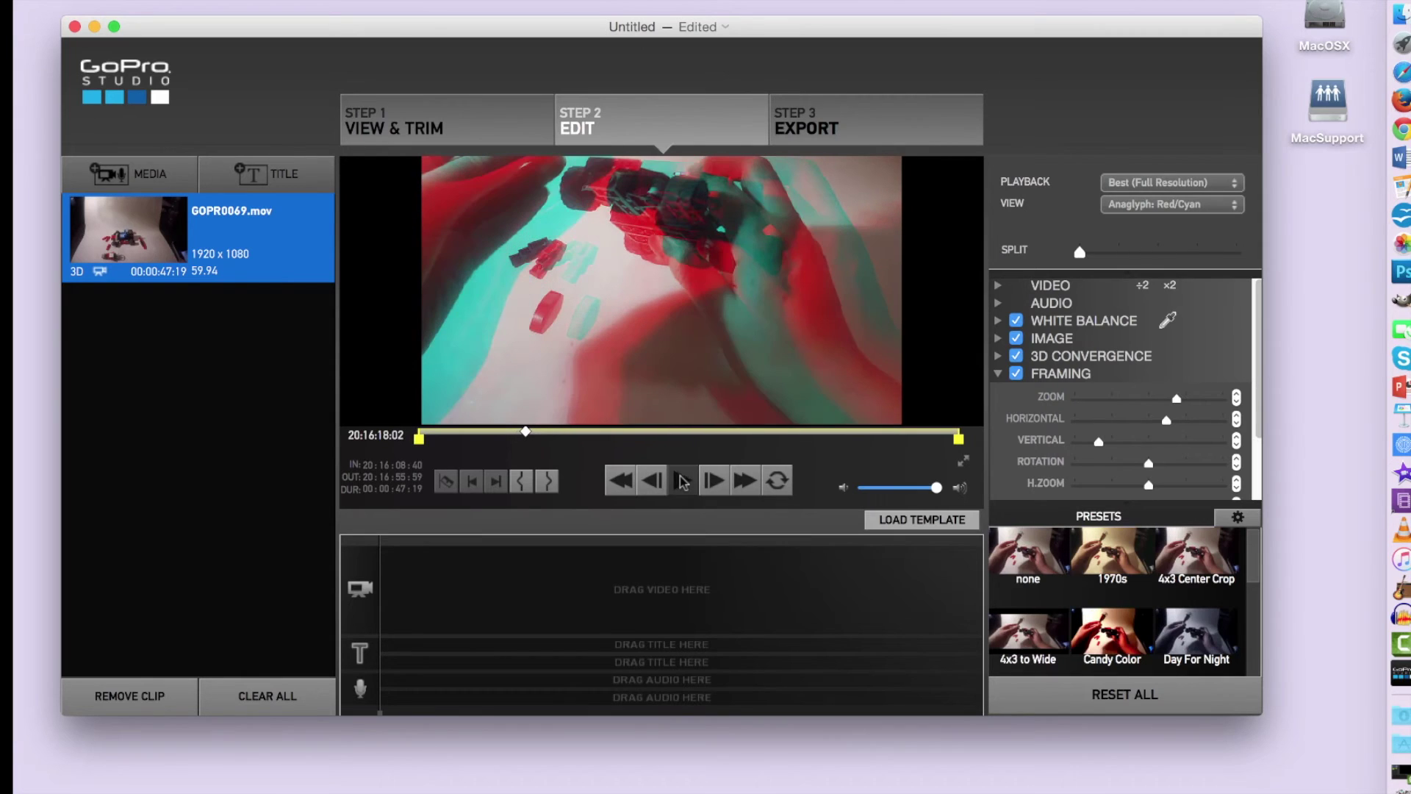
pyautogui.click(682, 482)
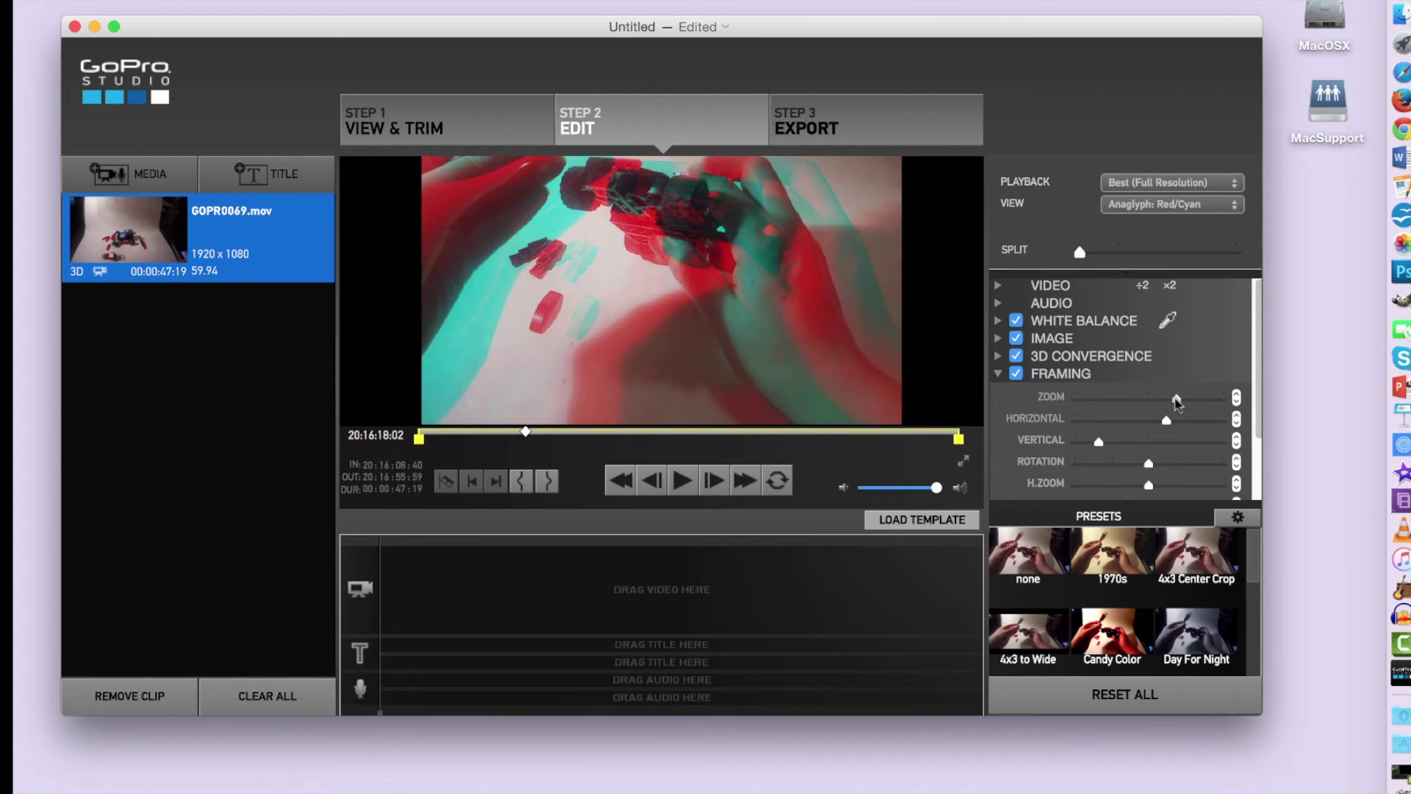
# Reduce the Framing zoom and shift the picture down to remove the bottom black bar
pyautogui.moveTo(1177, 399); pyautogui.dragTo(1125, 403)
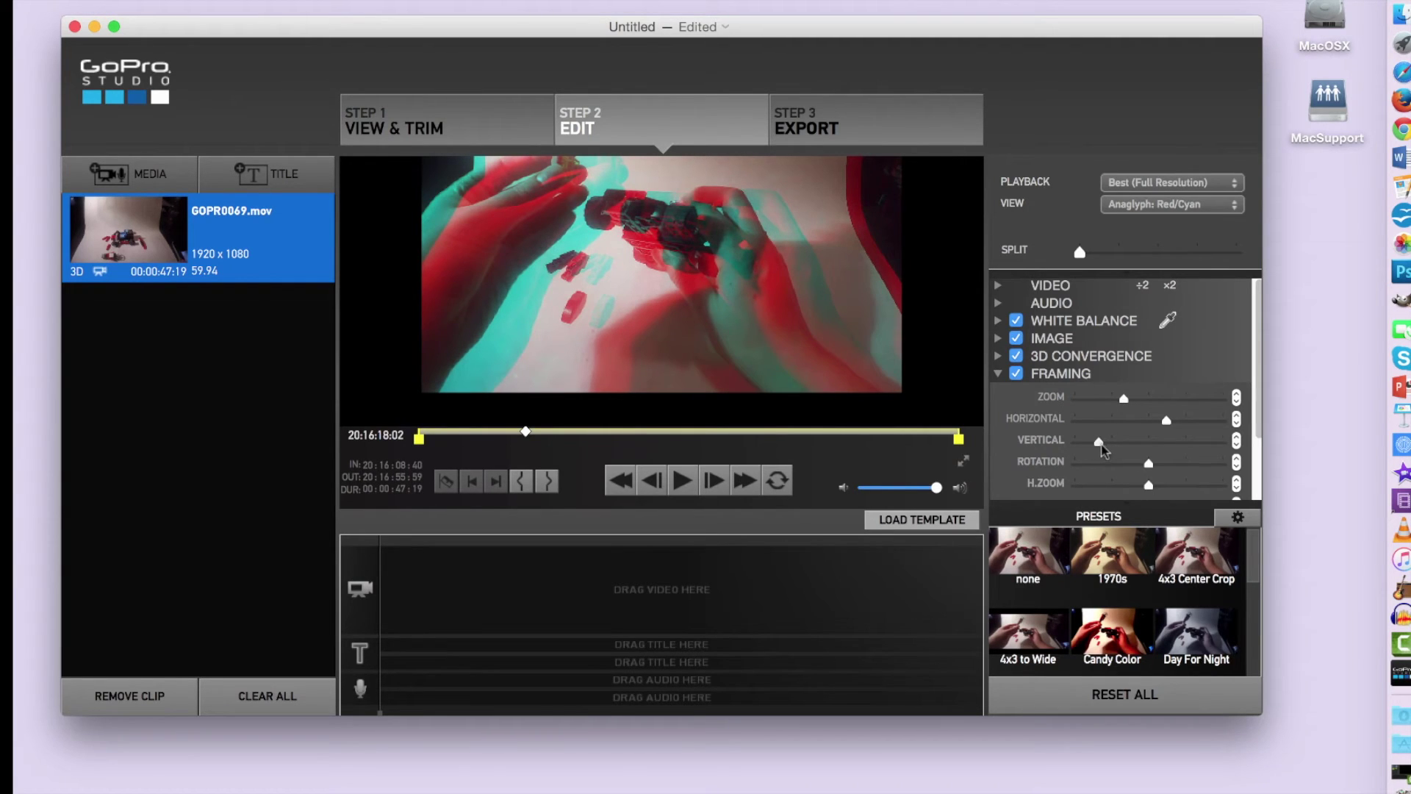
pyautogui.moveTo(1100, 444); pyautogui.dragTo(1138, 441)
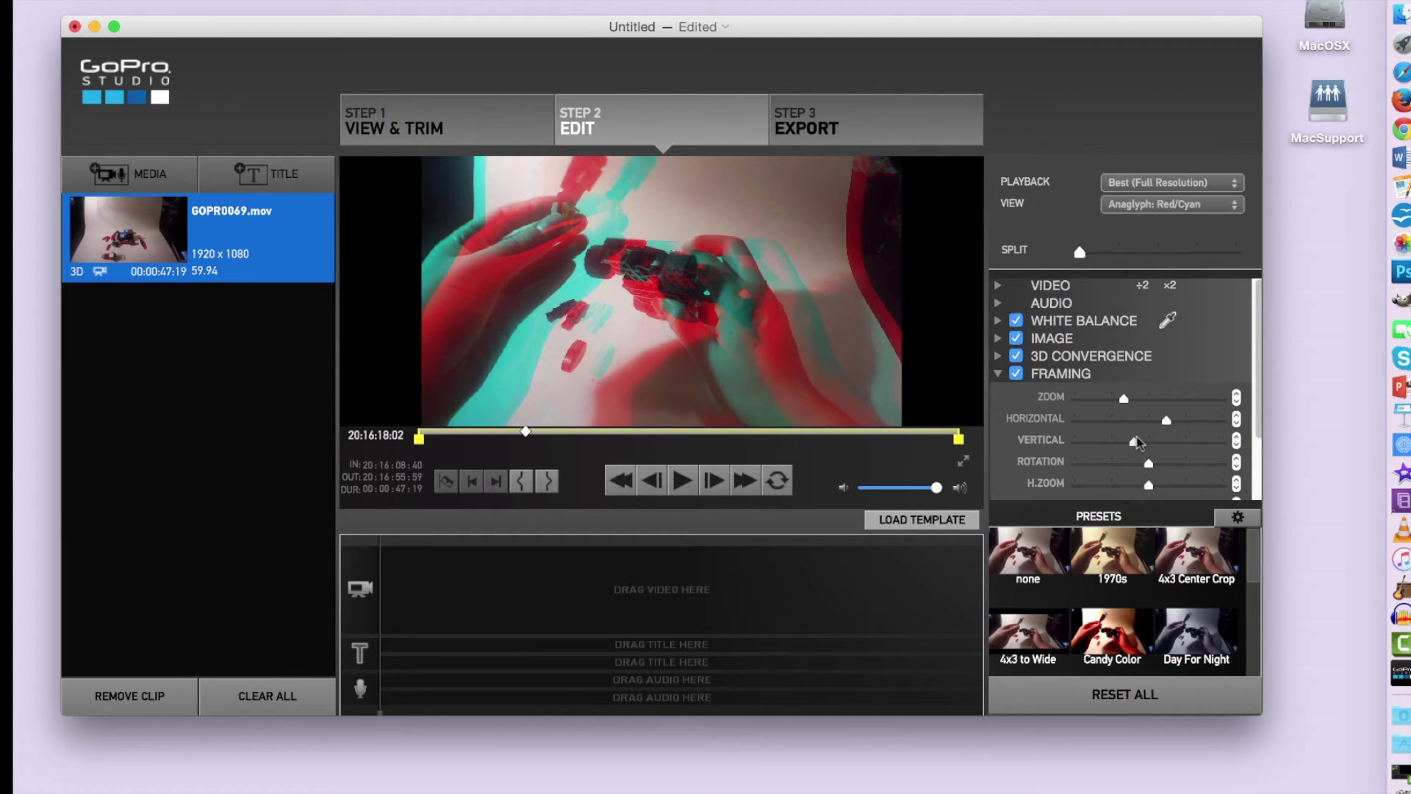
pyautogui.click(683, 480)
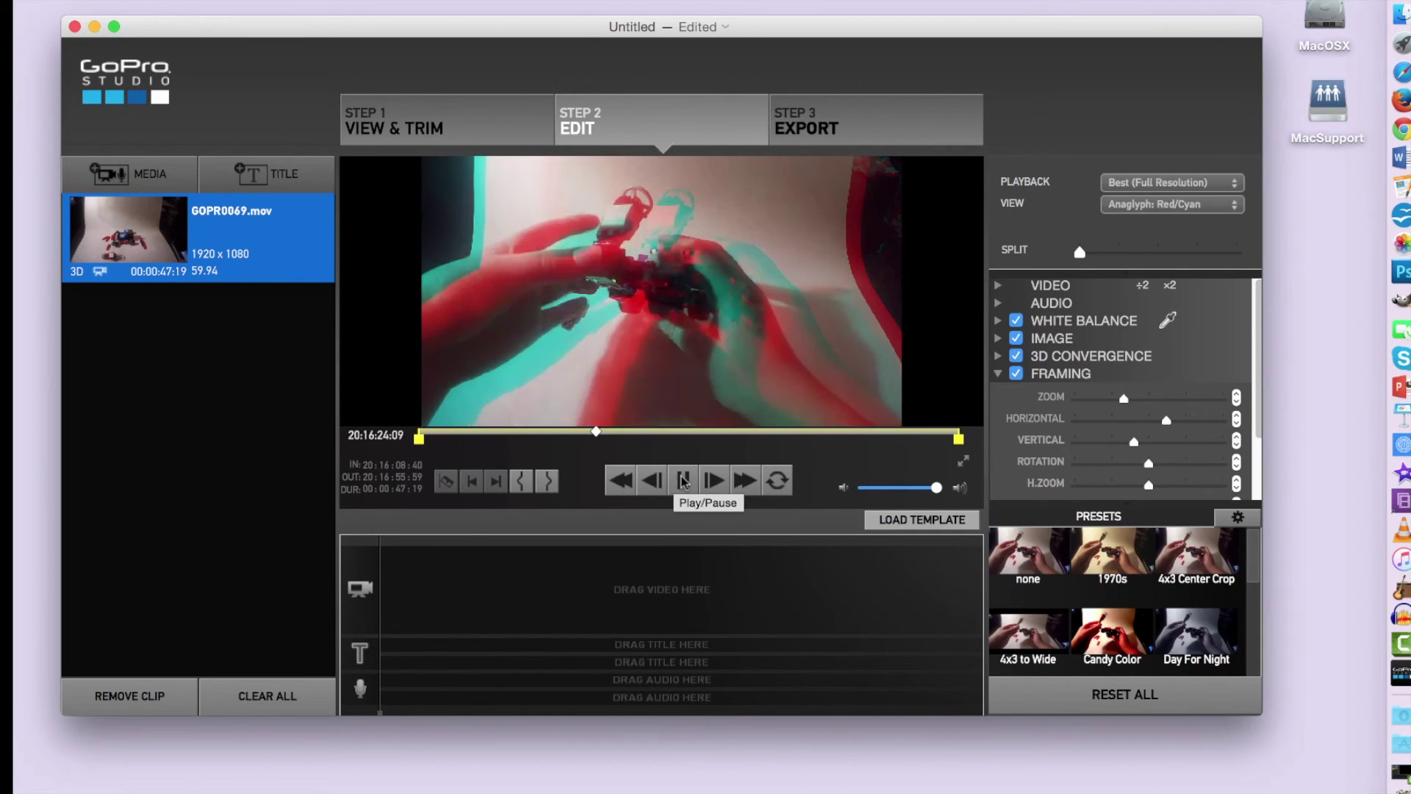
pyautogui.click(683, 482)
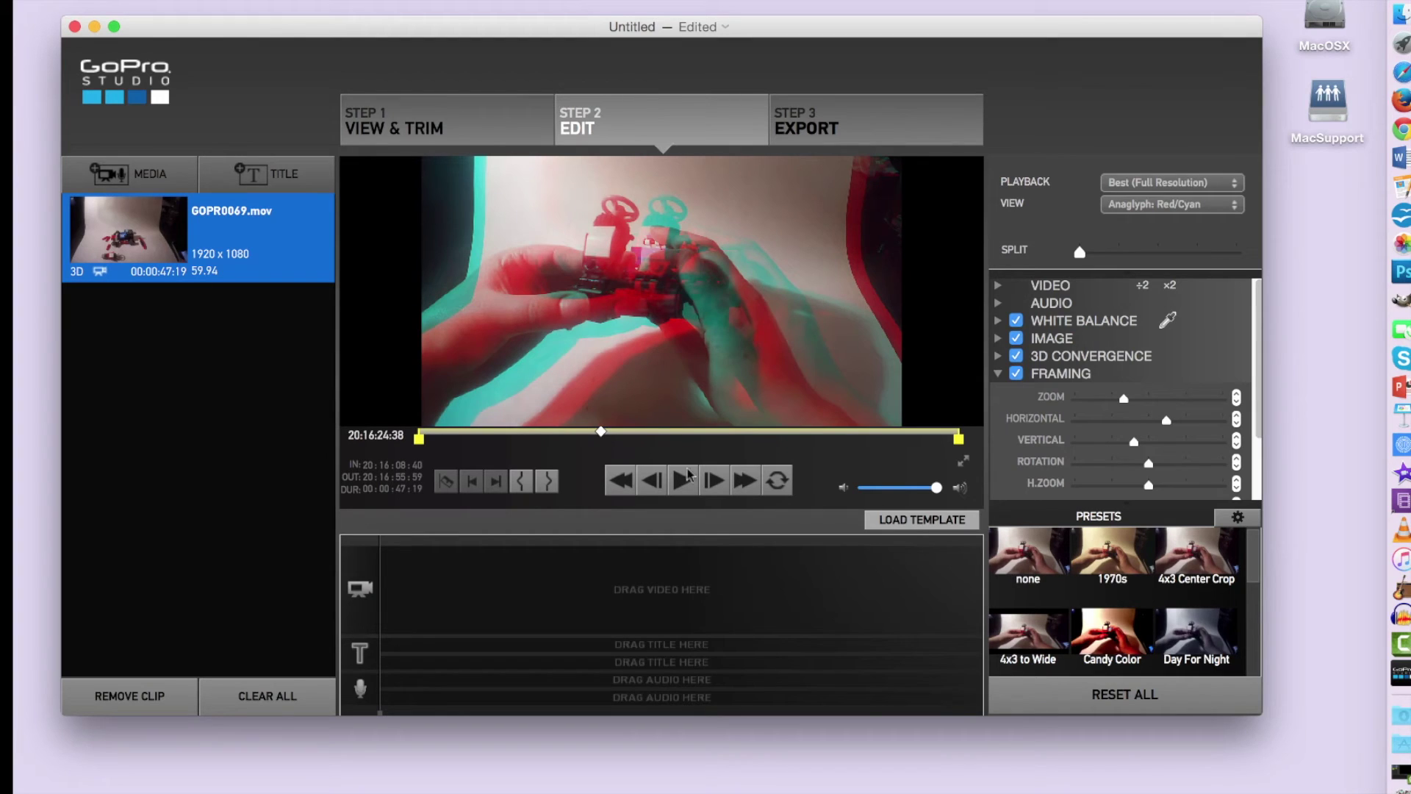
# In 3D Convergence, adjust the Horizontal and Vertical sliders so red and cyan images align
pyautogui.click(999, 375)
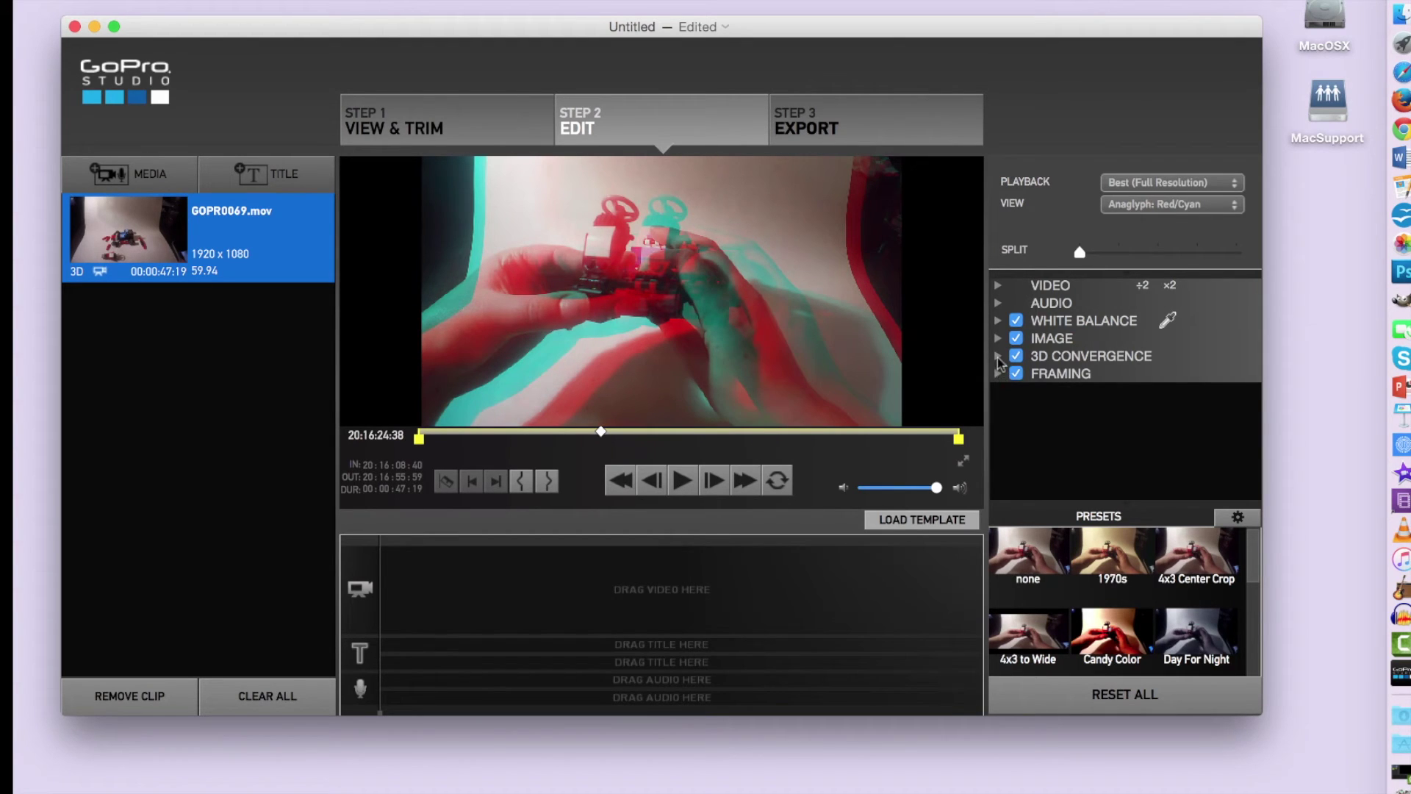
pyautogui.click(999, 356)
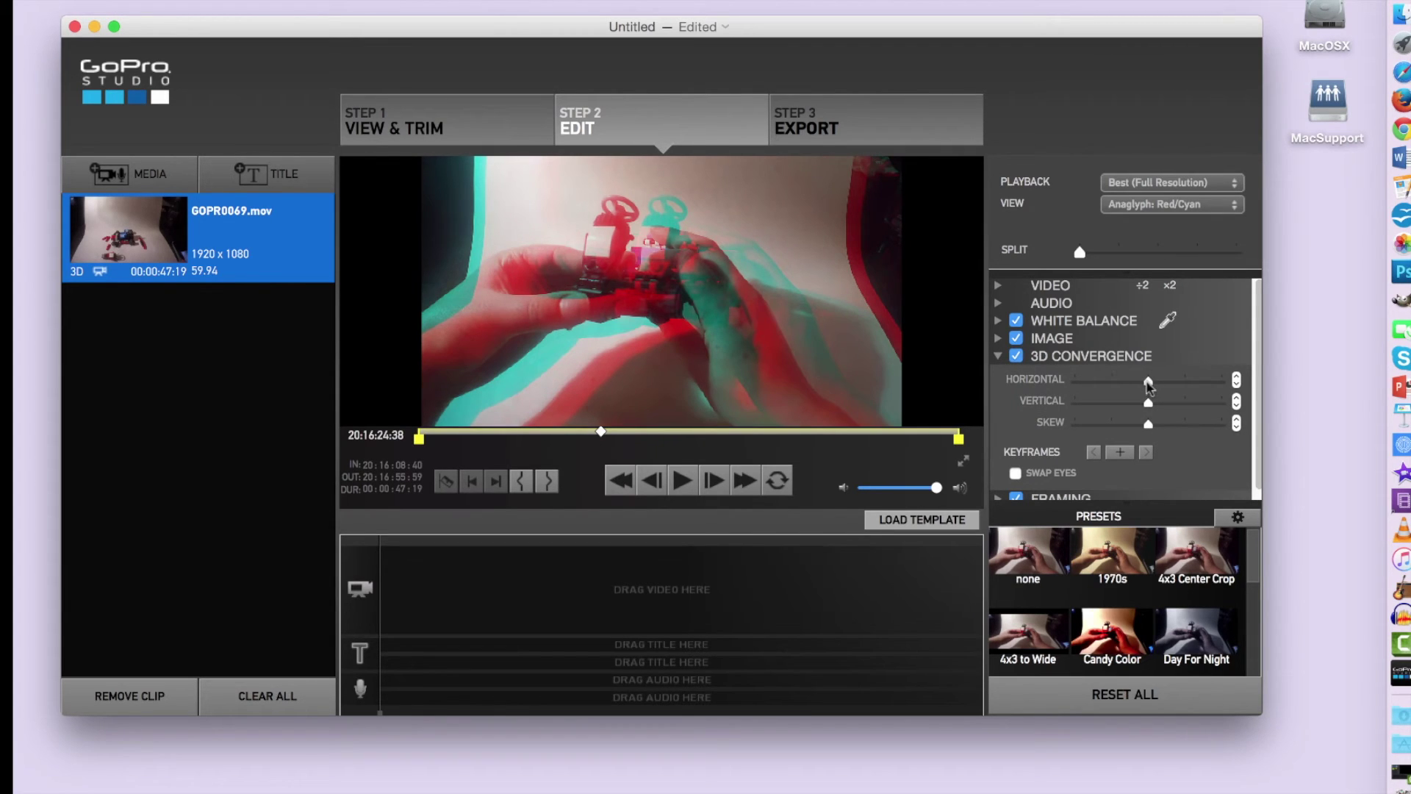
pyautogui.moveTo(1147, 403); pyautogui.dragTo(1155, 401)
pyautogui.moveTo(1151, 382)
pyautogui.mouseDown()
pyautogui.moveTo(1136, 383)
pyautogui.moveTo(1134, 425)
pyautogui.moveTo(1193, 421)
pyautogui.moveTo(1139, 386)
pyautogui.moveTo(1106, 388)
pyautogui.moveTo(1174, 388)
pyautogui.moveTo(1125, 403)
pyautogui.moveTo(1138, 402)
pyautogui.mouseUp()
pyautogui.moveTo(1172, 400); pyautogui.dragTo(1161, 400)
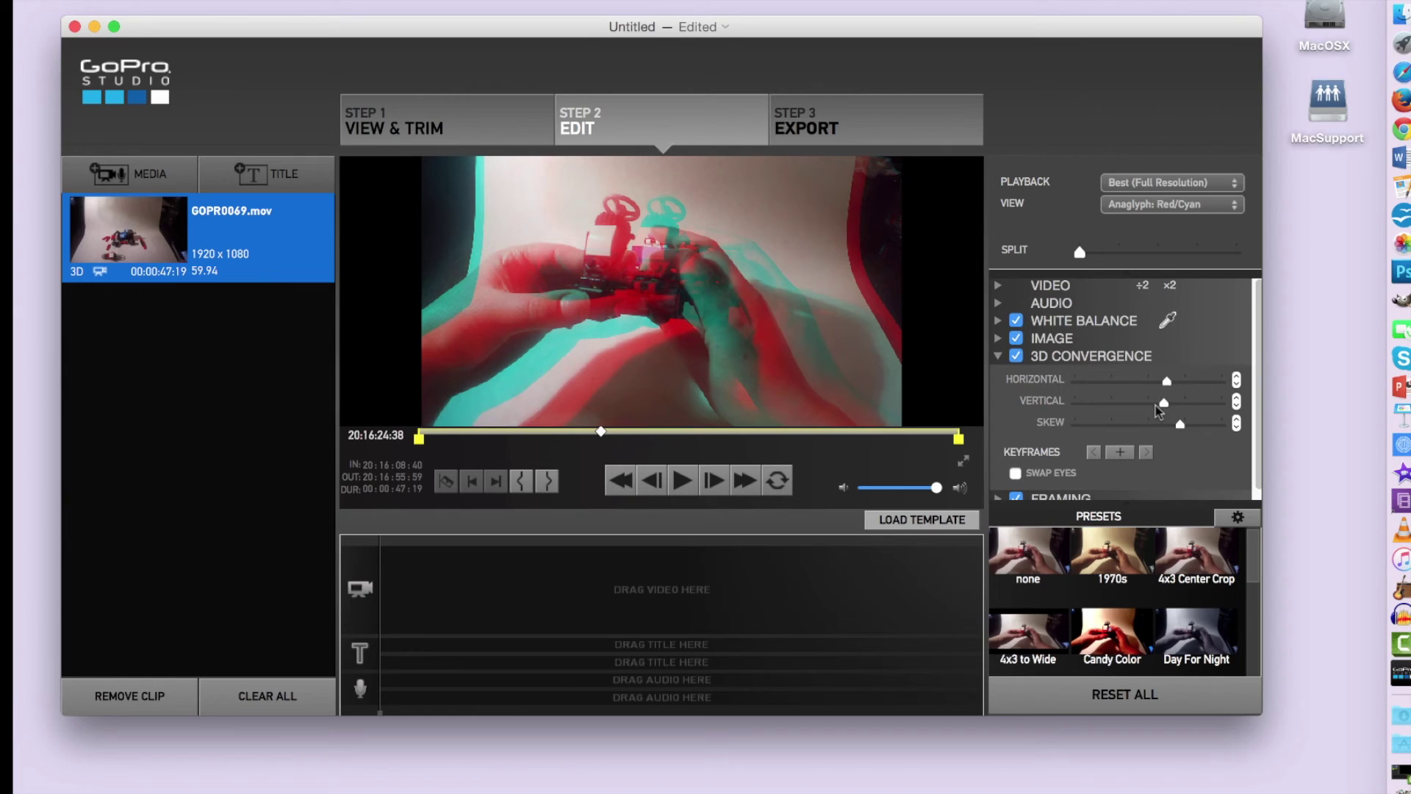
pyautogui.click(1165, 210)
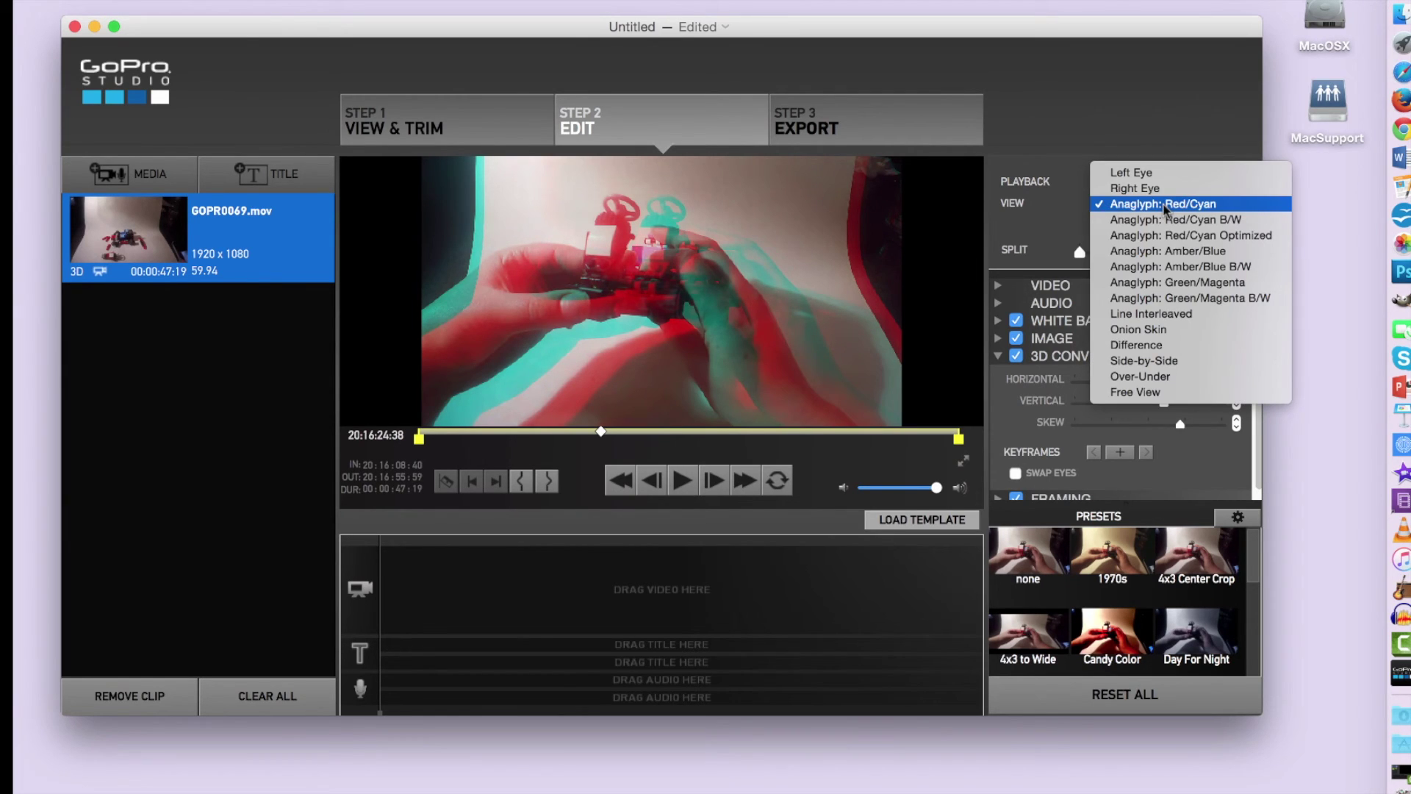
pyautogui.click(1151, 363)
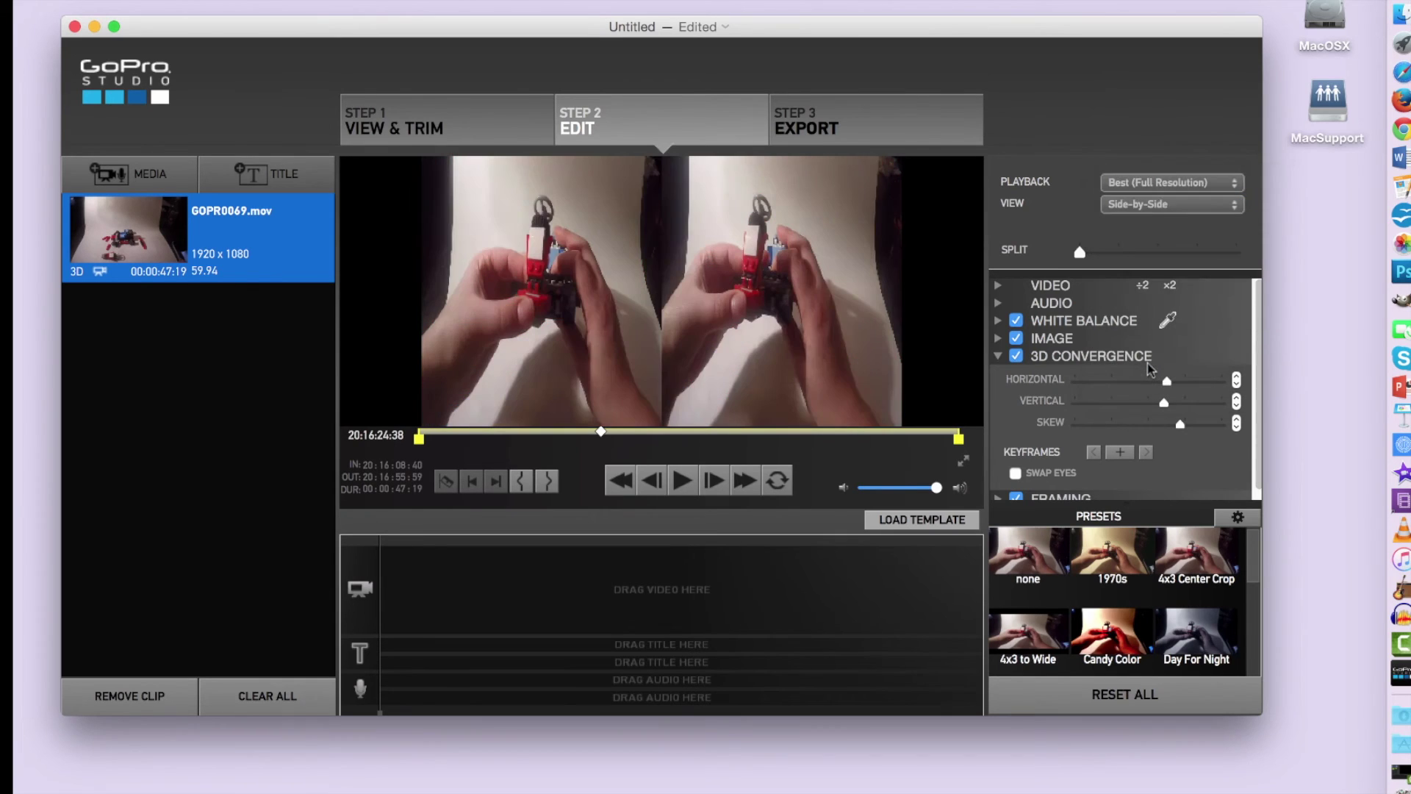
pyautogui.click(1150, 205)
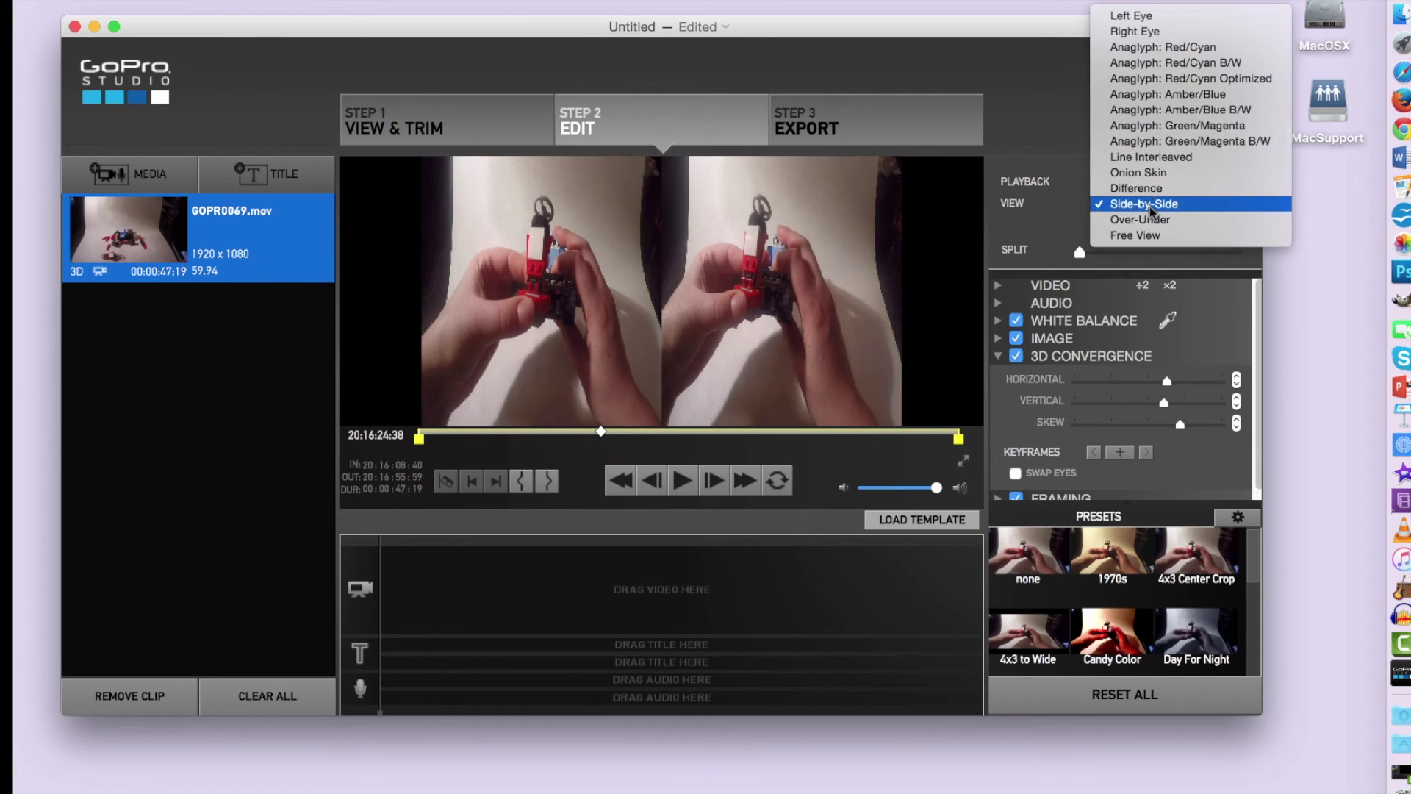
pyautogui.click(1127, 48)
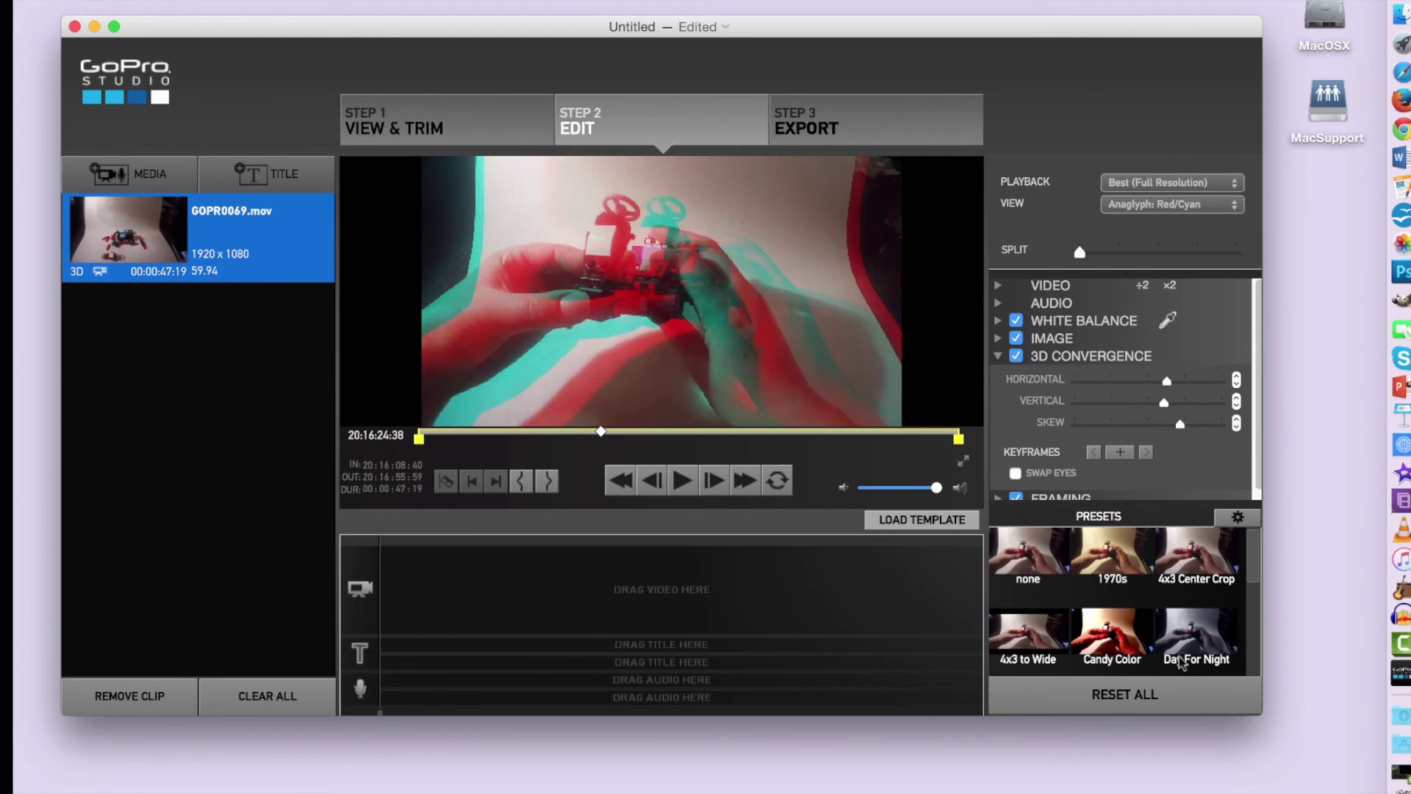
pyautogui.click(861, 132)
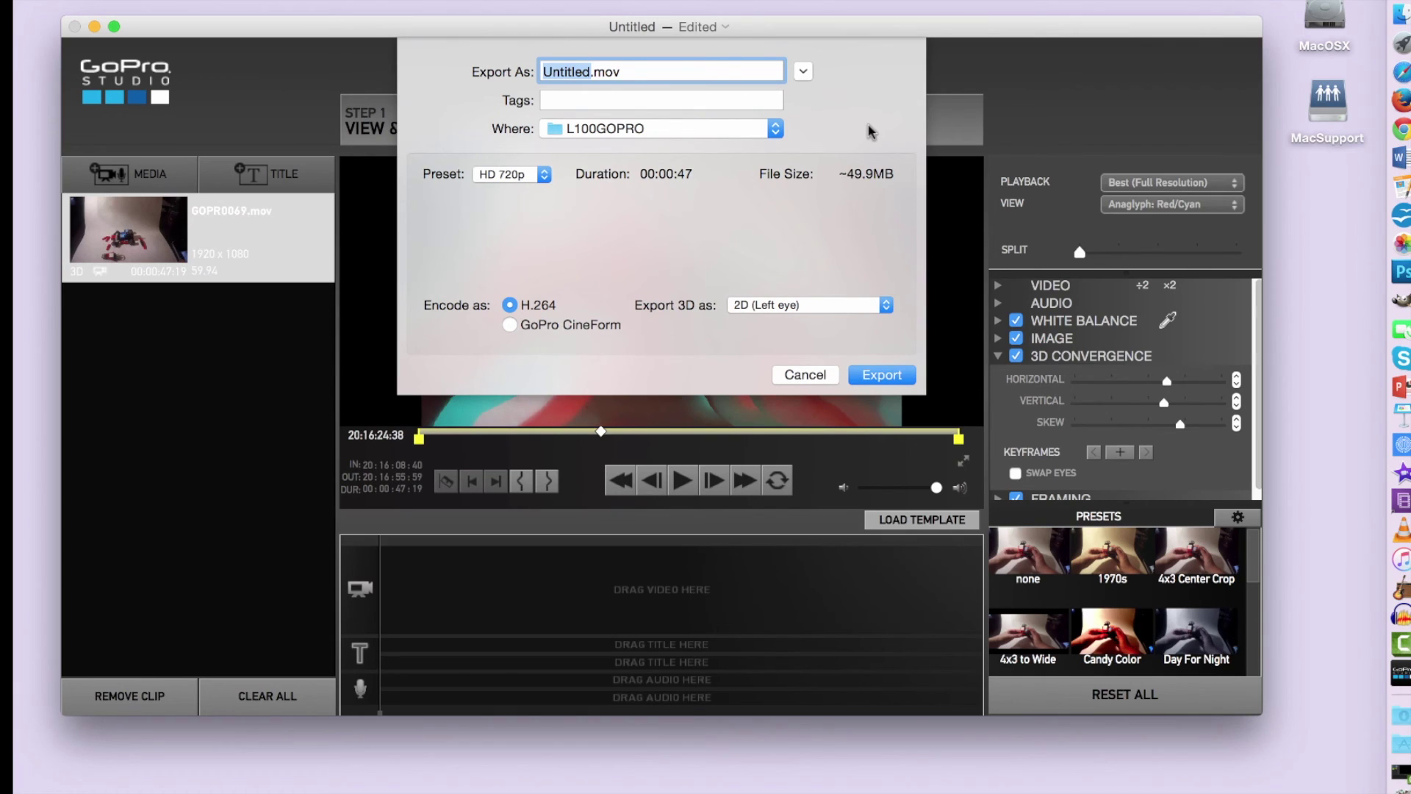
# Export the clip as Lego3DVideo to the Desktop with 3D set to Anaglyph (Red/Cyan)
pyautogui.write('Lego3DVideo')
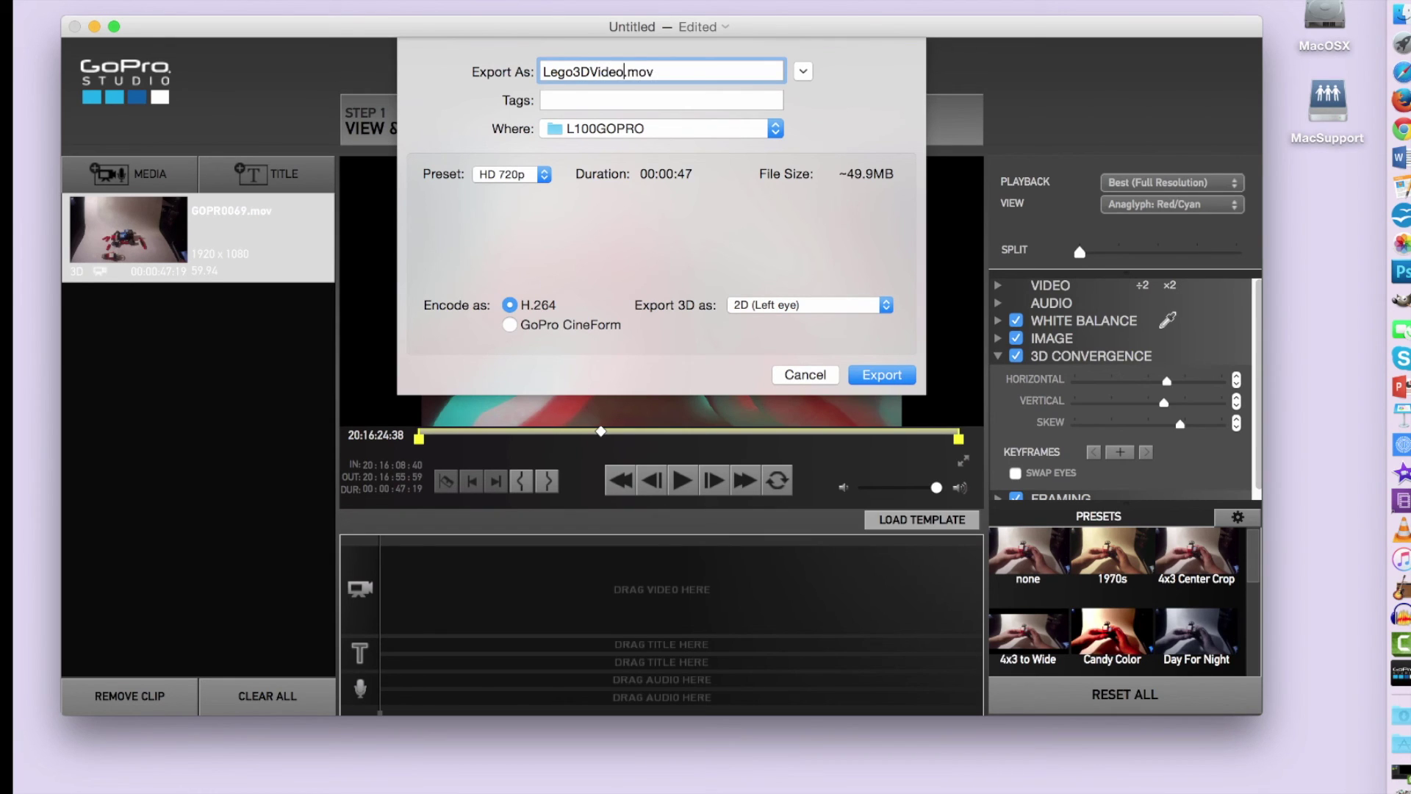
pyautogui.click(595, 129)
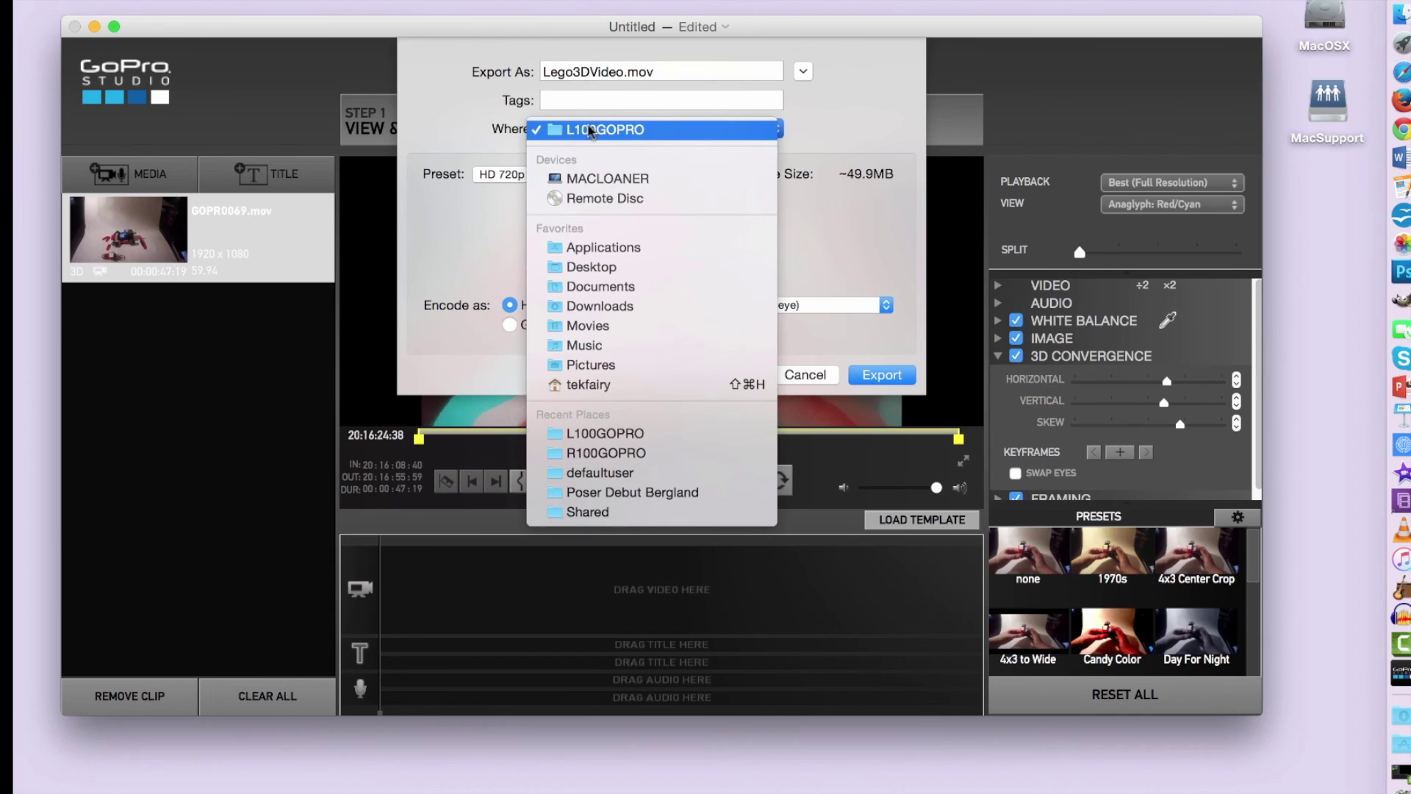
pyautogui.click(610, 262)
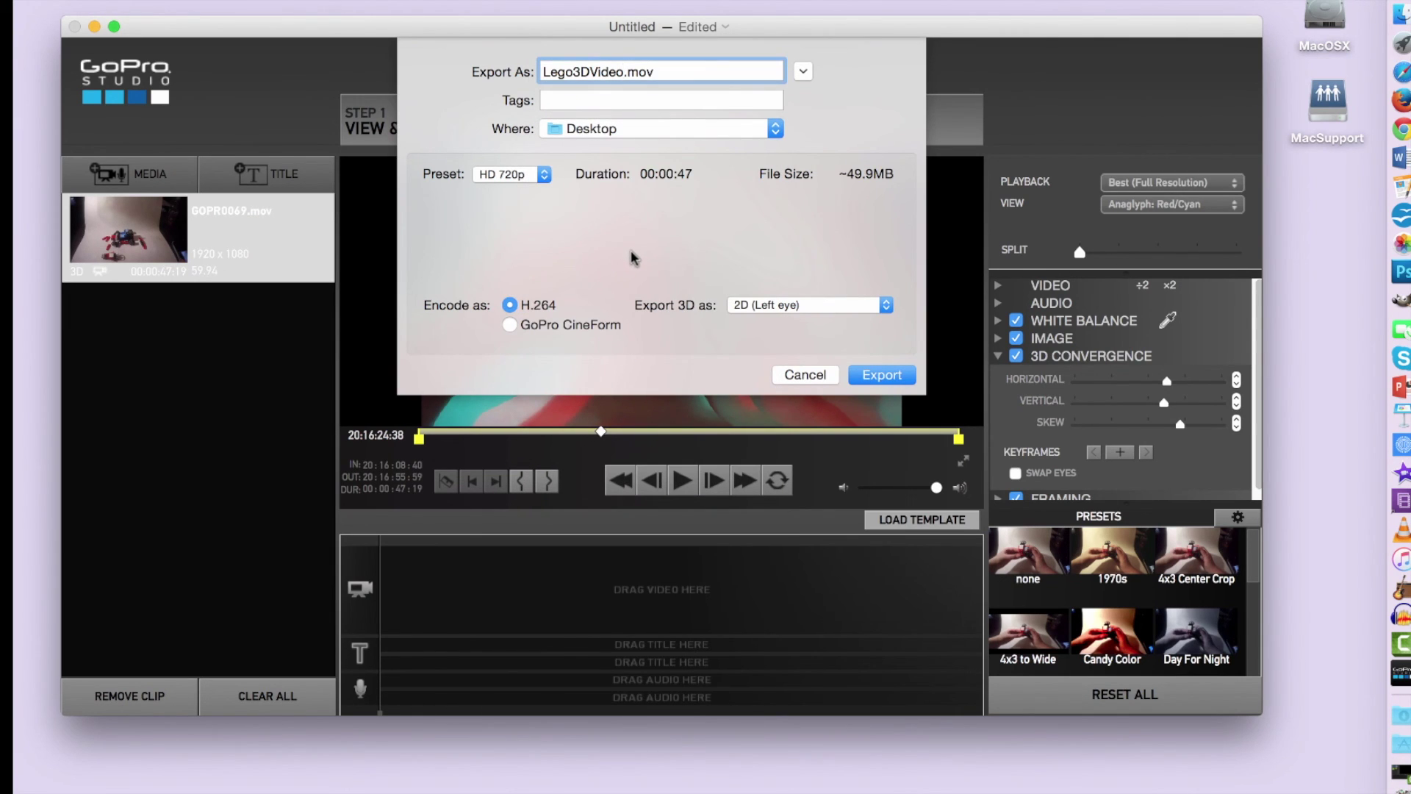
pyautogui.click(885, 306)
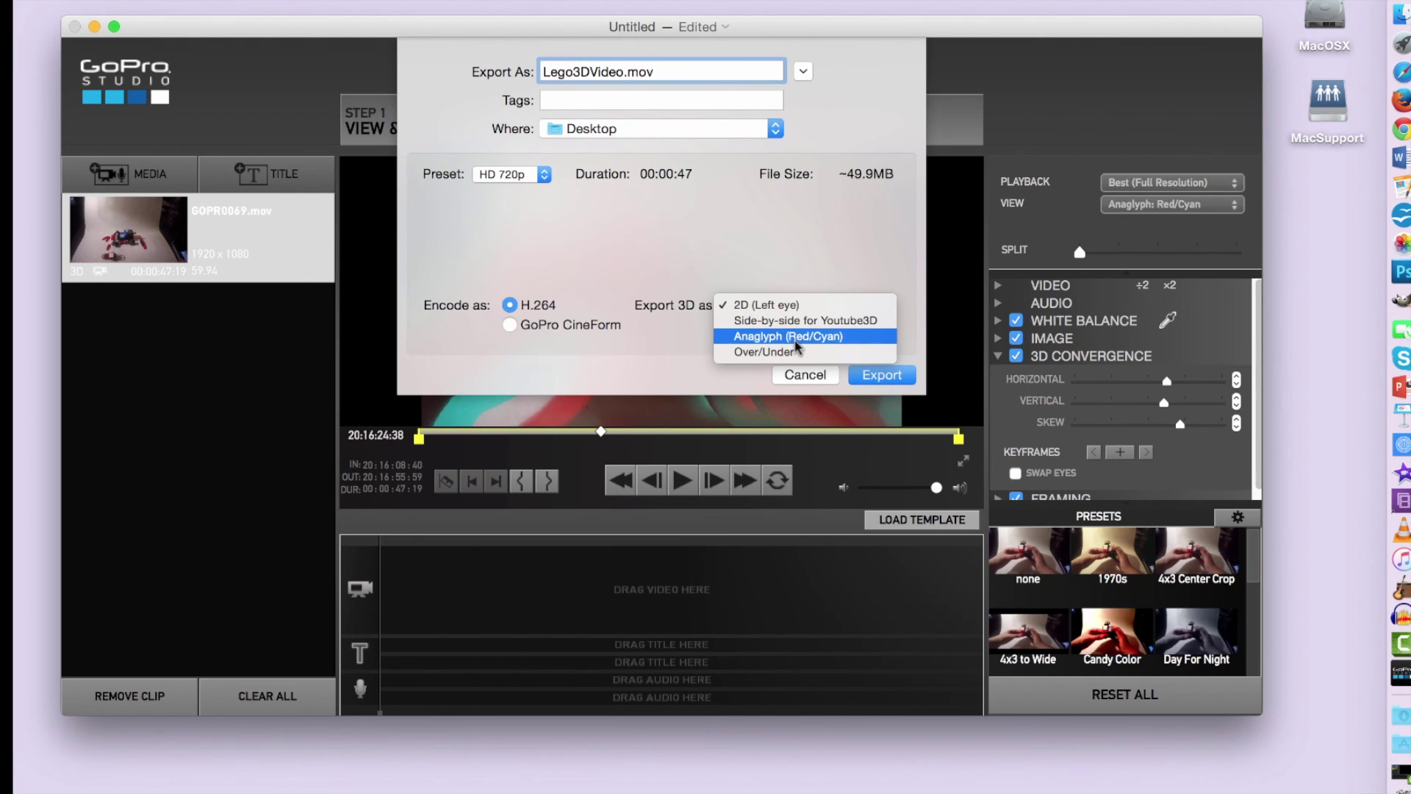
pyautogui.click(844, 337)
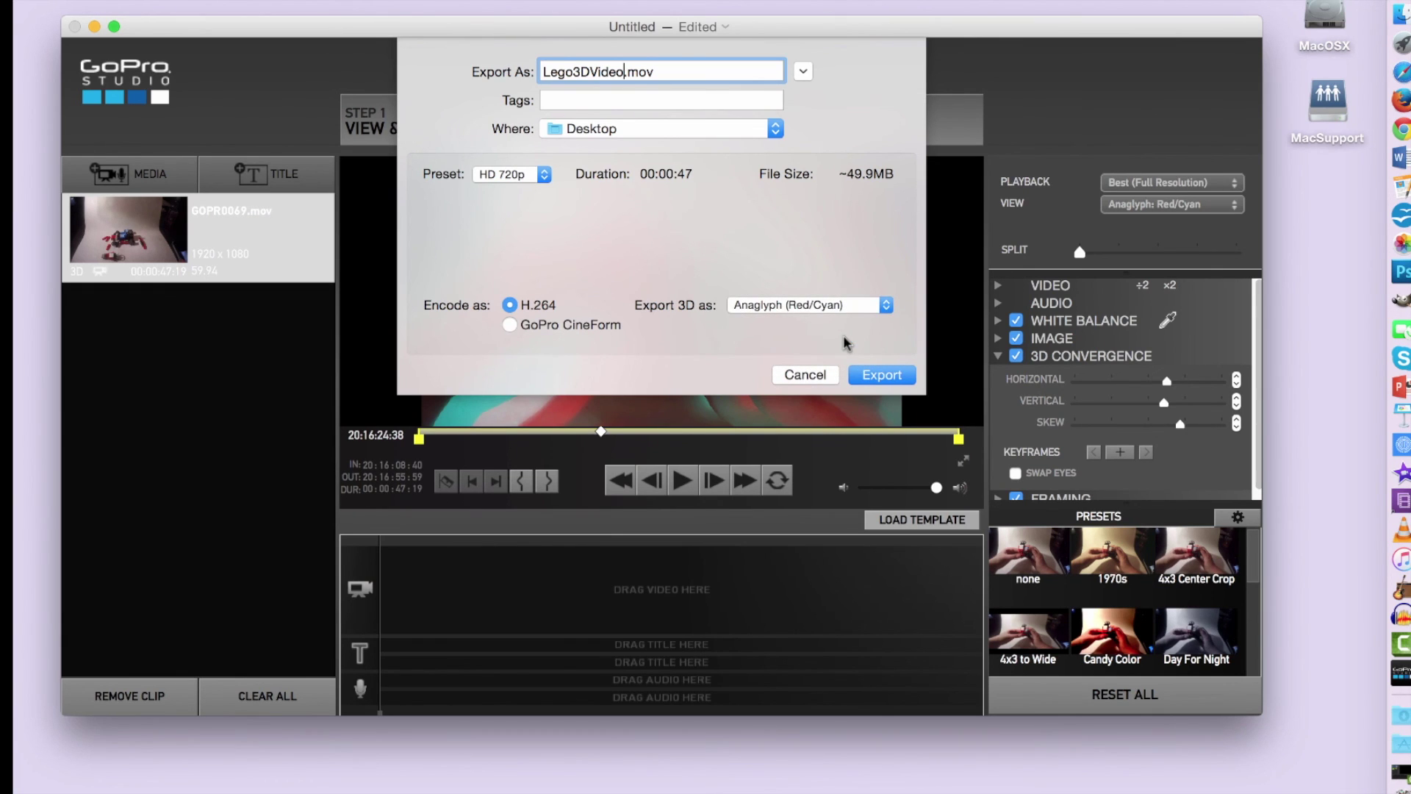
pyautogui.click(881, 374)
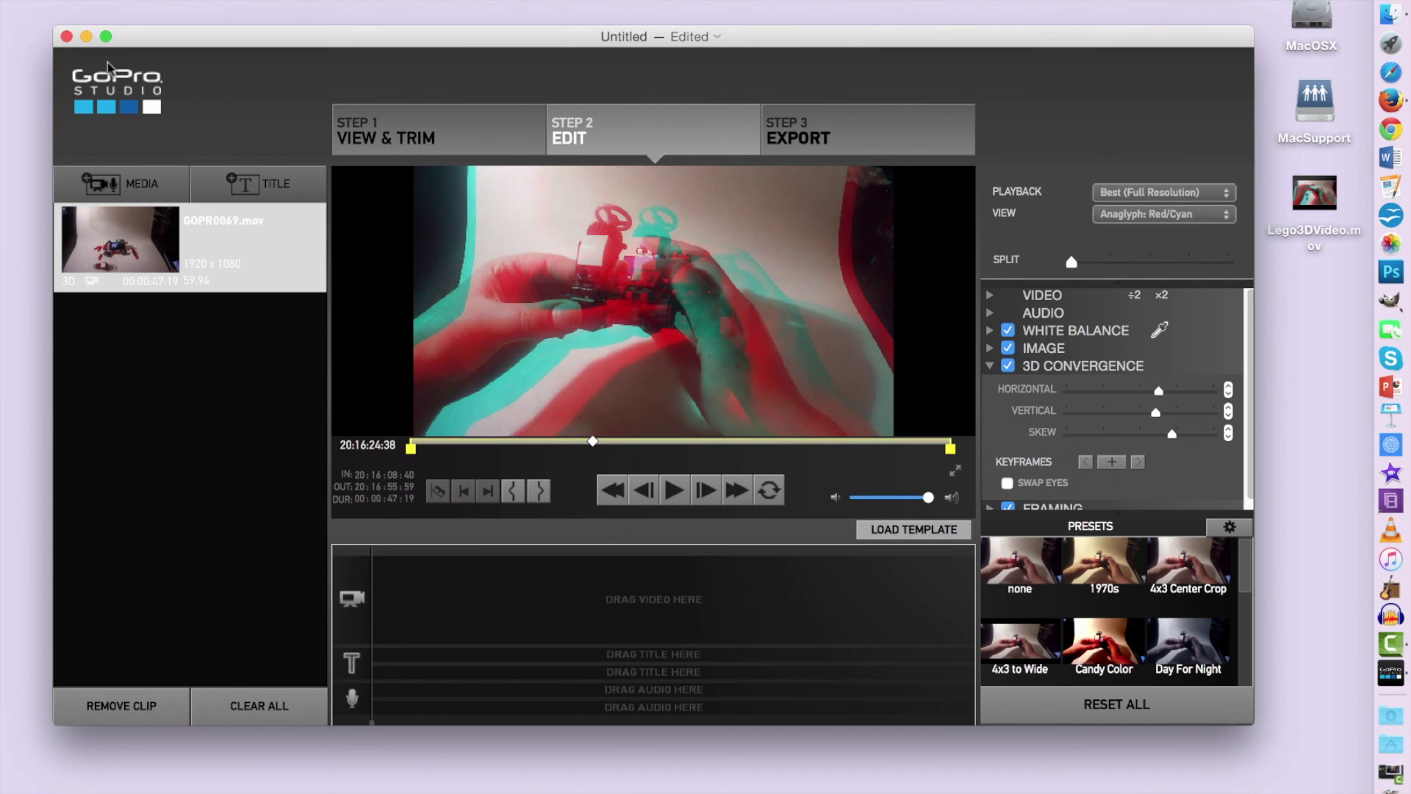
# Drag Lego3DVideo.mov from the desktop onto QuickTime Player to open it
pyautogui.moveTo(1322, 197); pyautogui.dragTo(1330, 200)
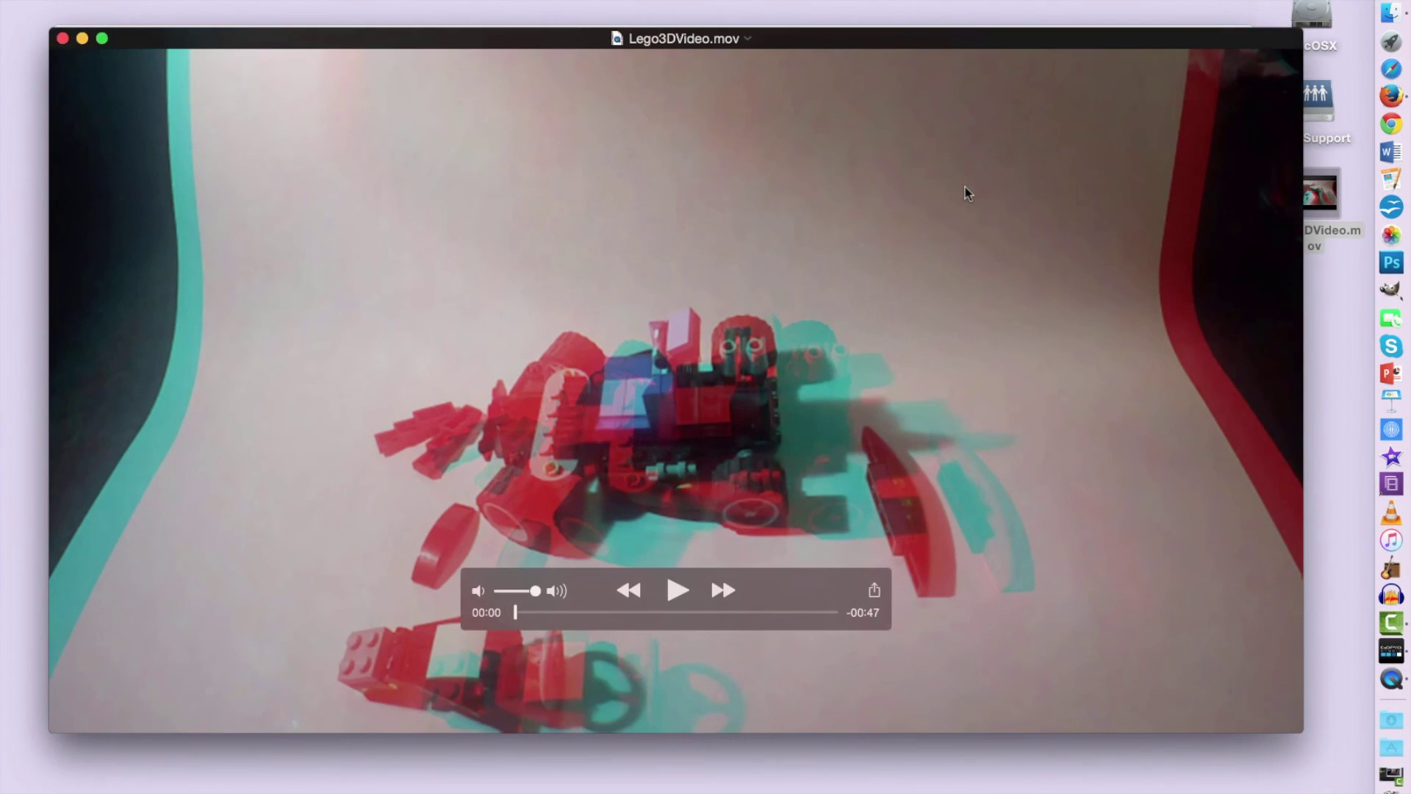
# Play Lego3DVideo.mov in QuickTime Player and pause it around 00:07
pyautogui.click(666, 589)
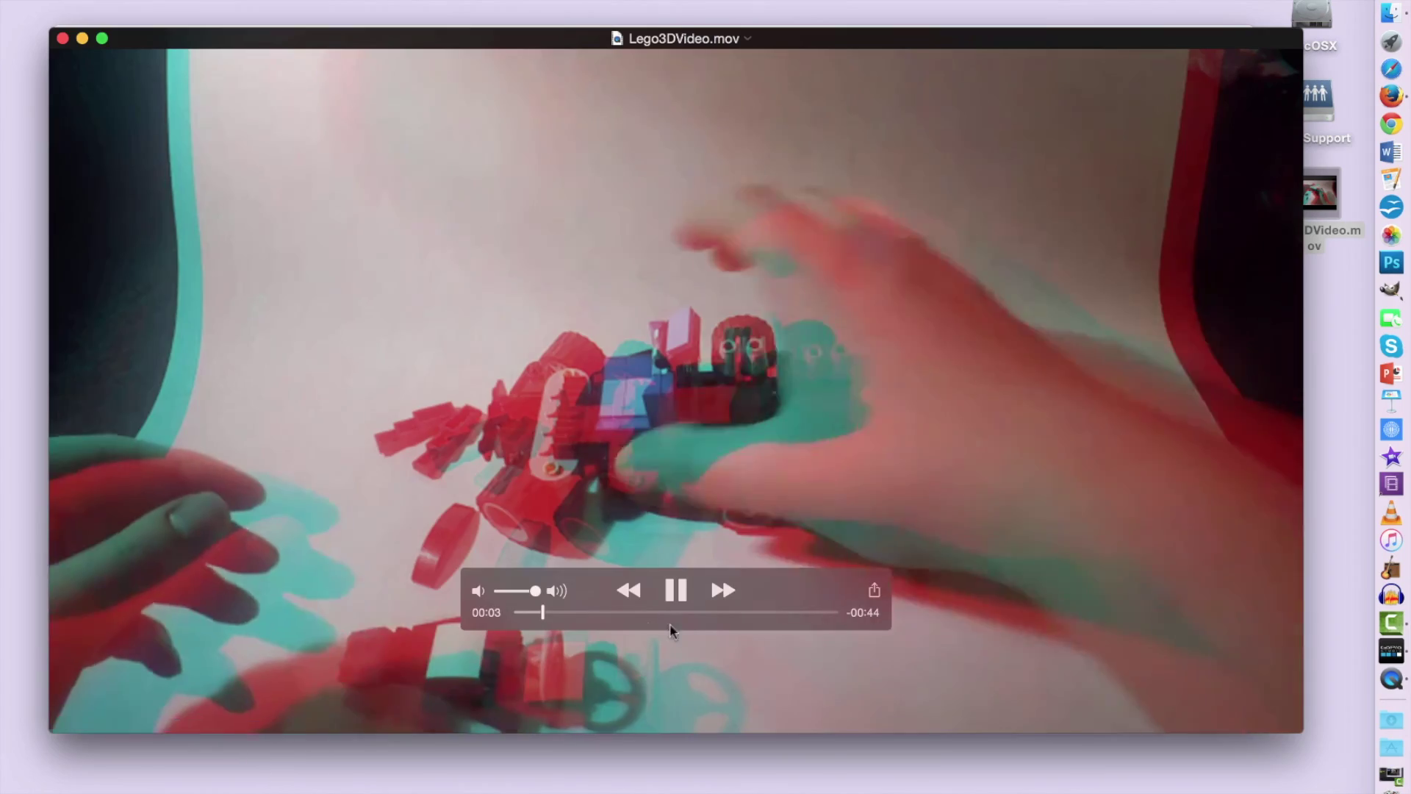
pyautogui.press('space')
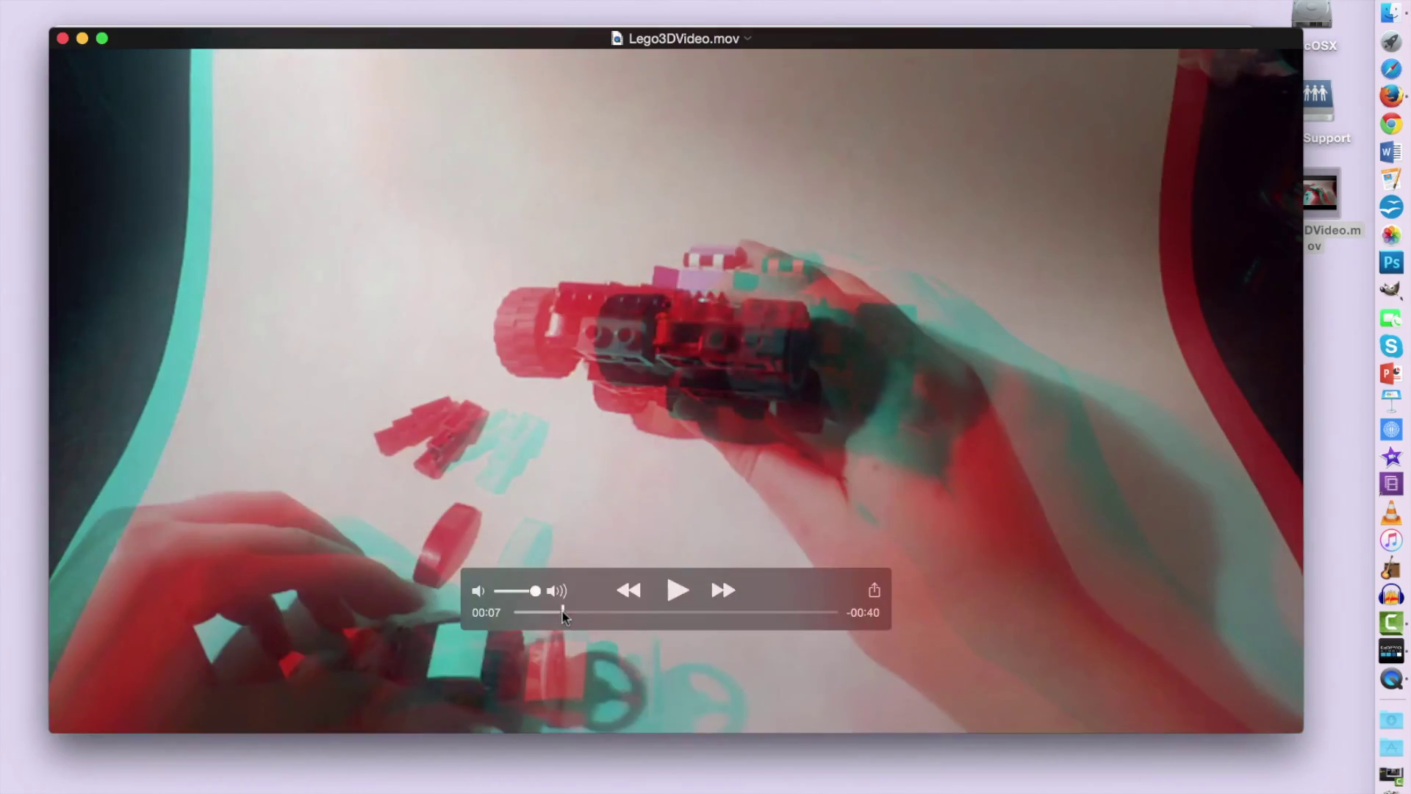